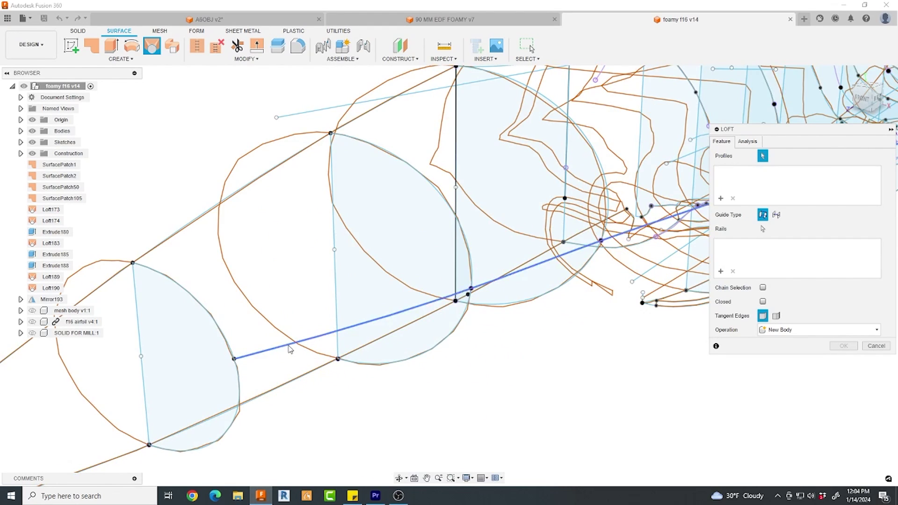
scroll(290, 349, "down", 5)
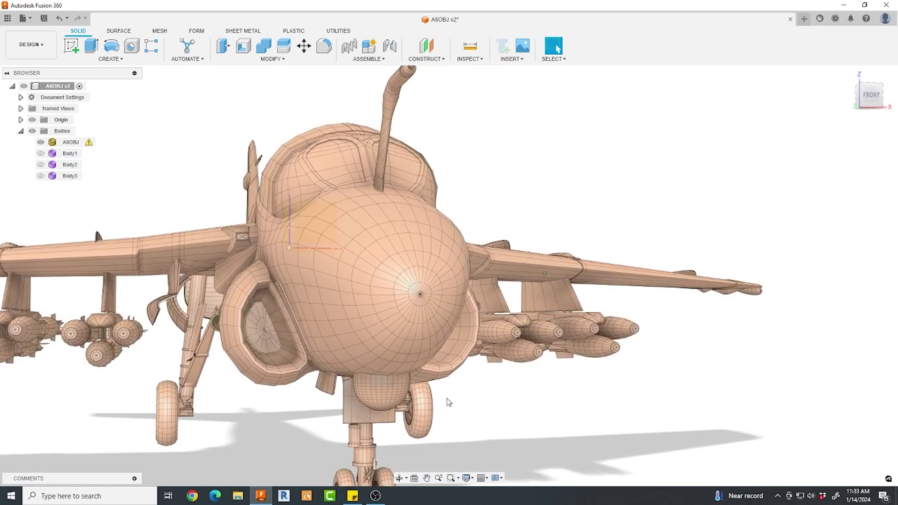
- Create a section analysis of the A6OBJ aircraft mesh, cut lengthwise along the YZ plane
left_click(428, 410)
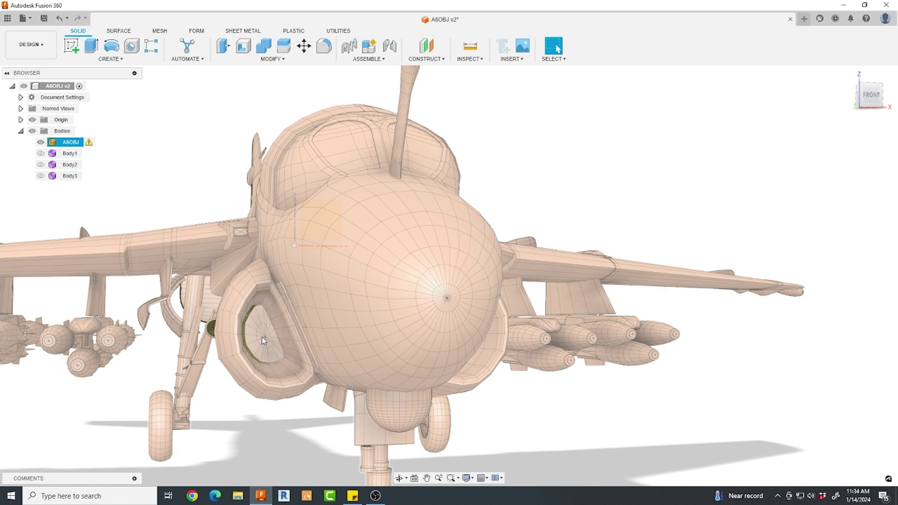
middle_click_drag(261, 338, 252, 354, "shift")
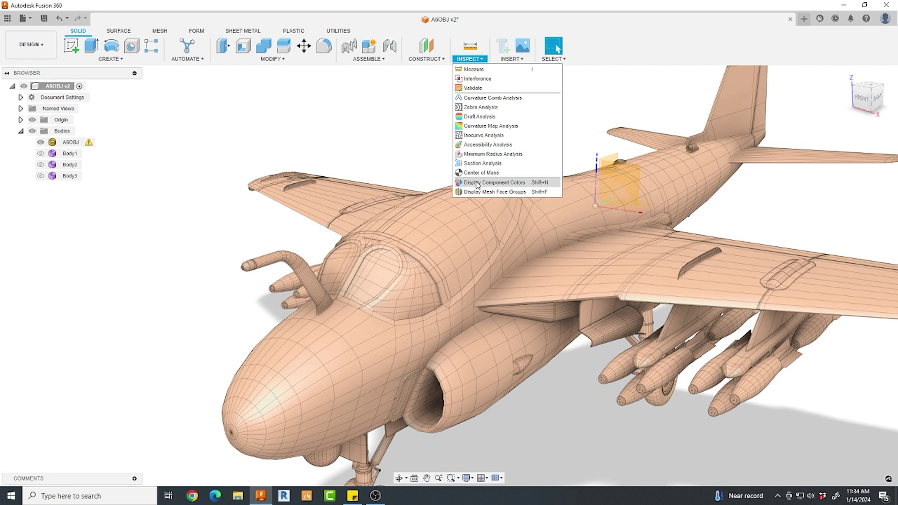
key("Escape")
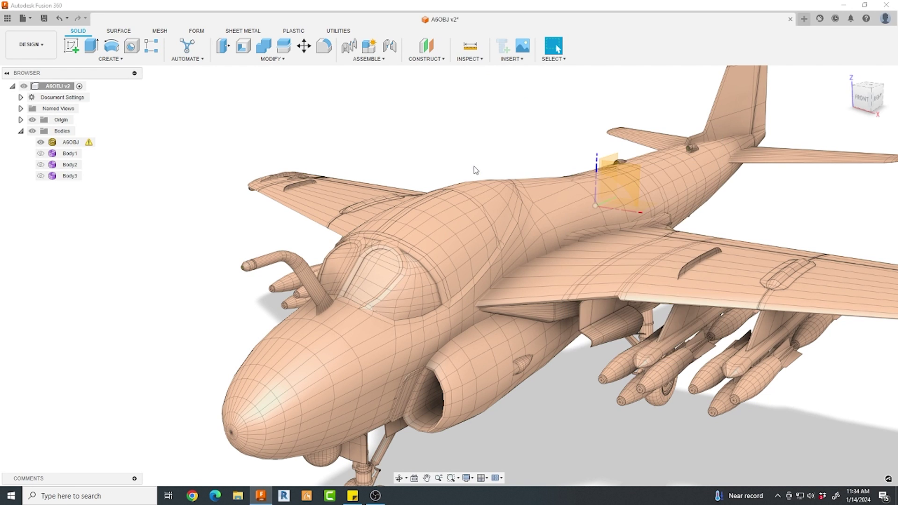
left_click(615, 159)
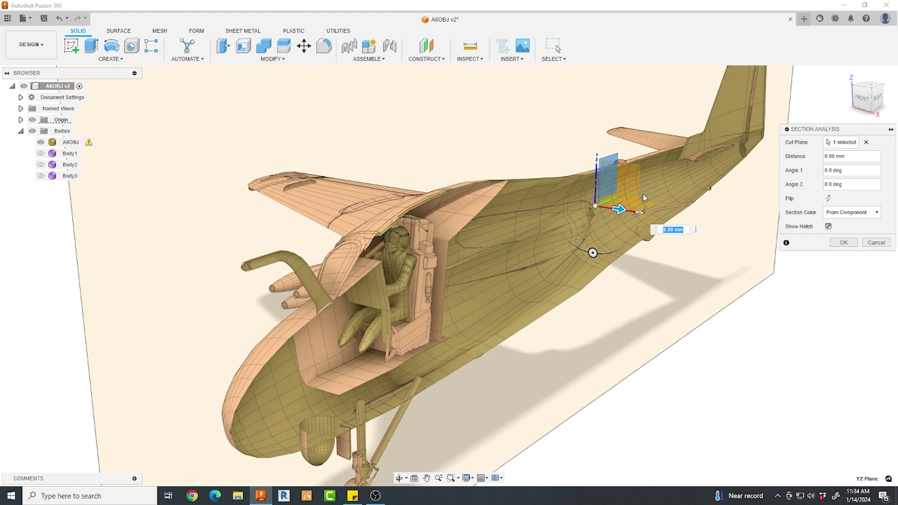
left_click(843, 242)
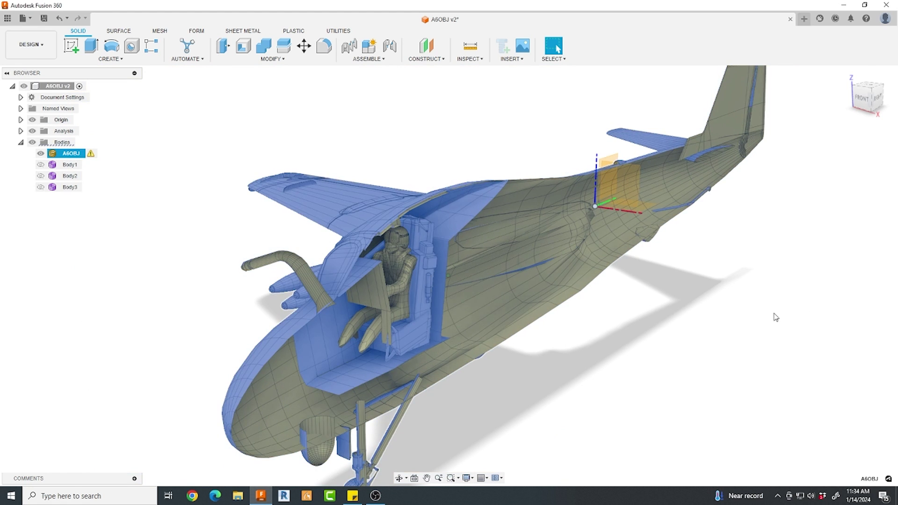
- Examine the sectioned fuselage interior from the side, from the cockpit back toward the tail
middle_click_drag(773, 315, 738, 361, "shift")
scroll(737, 361, "up", 5)
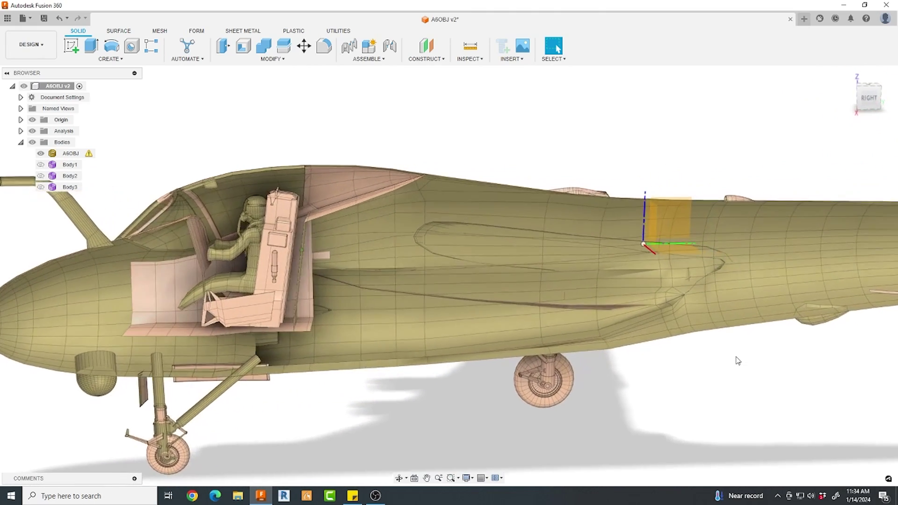
scroll(737, 360, "up", 1)
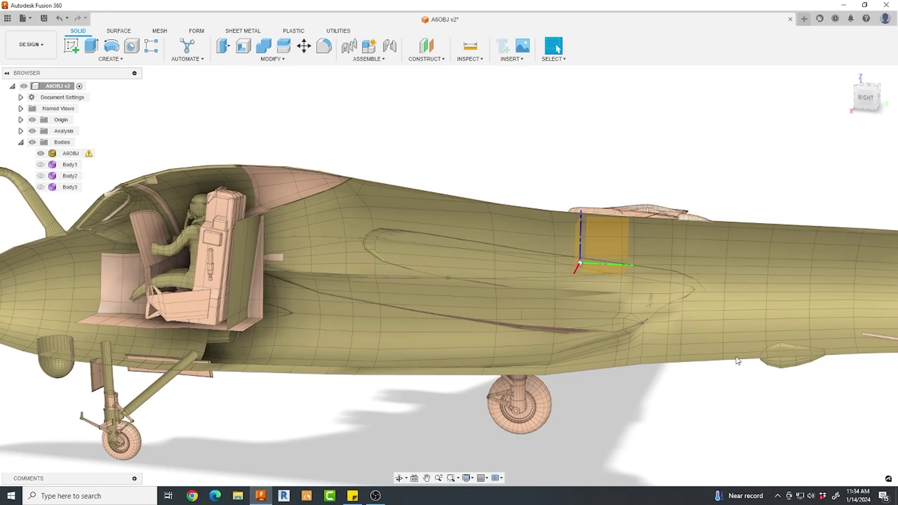
scroll(737, 361, "up", 5)
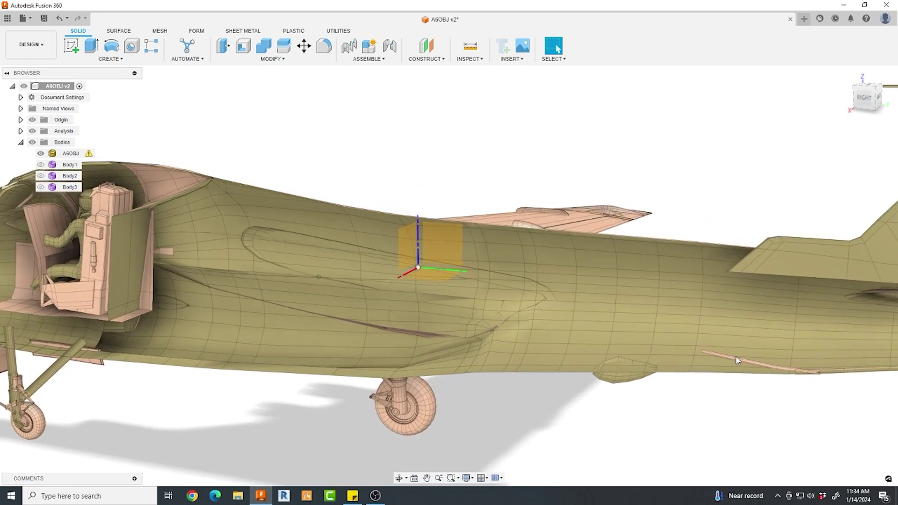
scroll(738, 360, "up", 5)
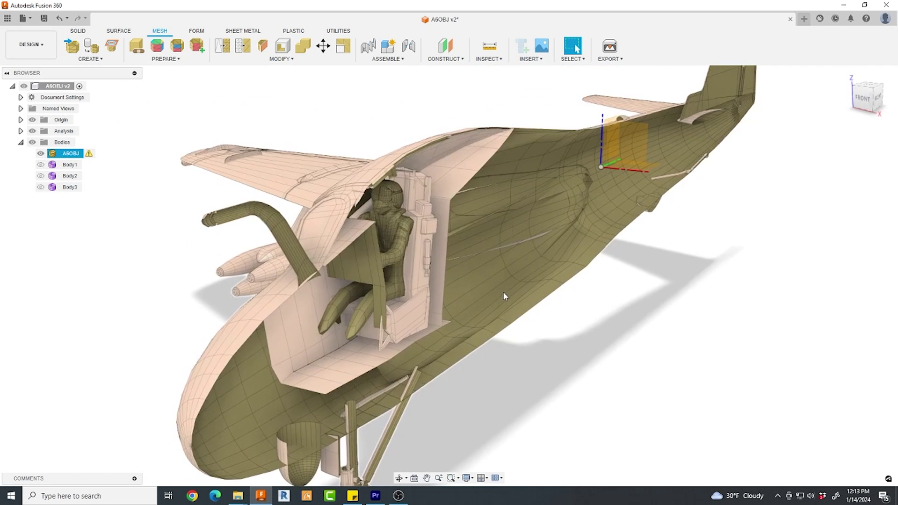
- Open the Convert Mesh command to view its conversion methods
left_click(260, 81)
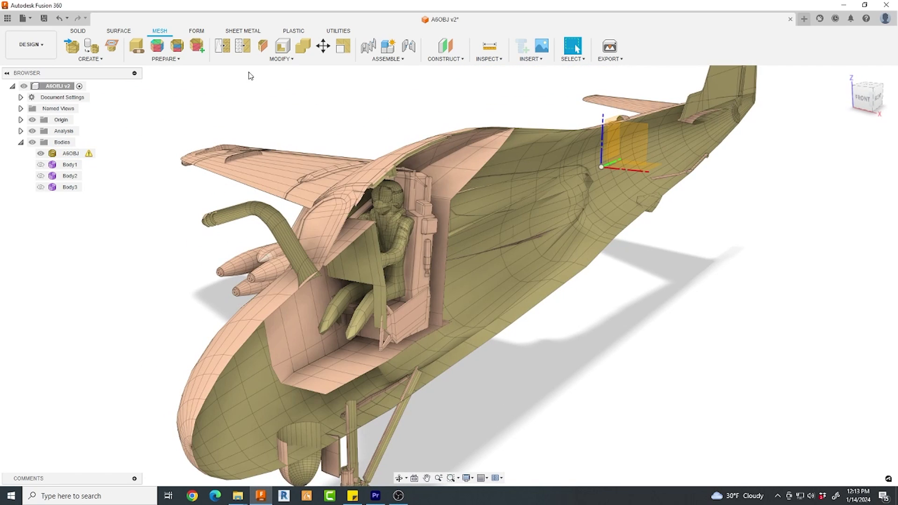
left_click(279, 60)
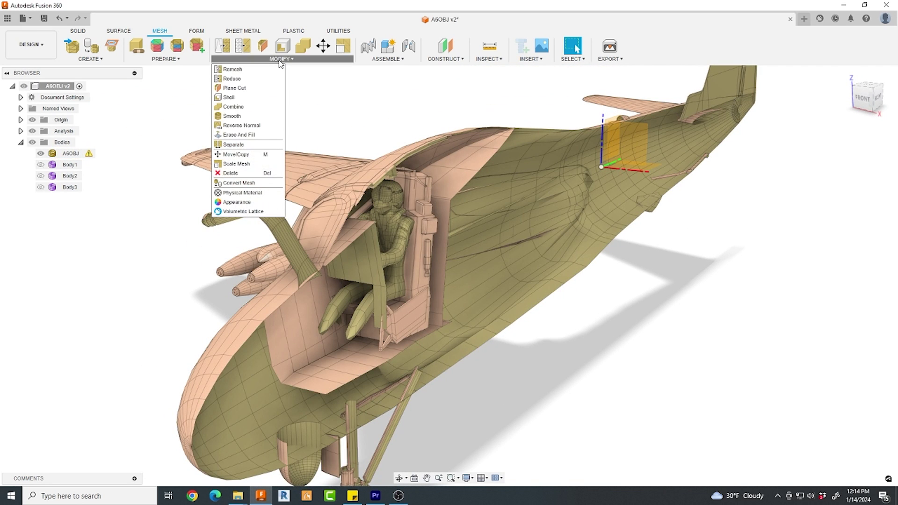
left_click(256, 185)
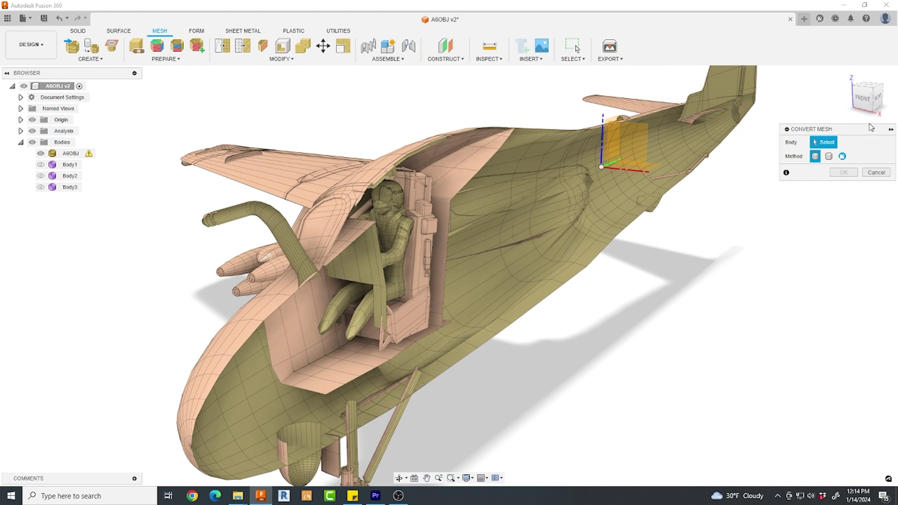
left_click_drag(857, 131, 561, 211)
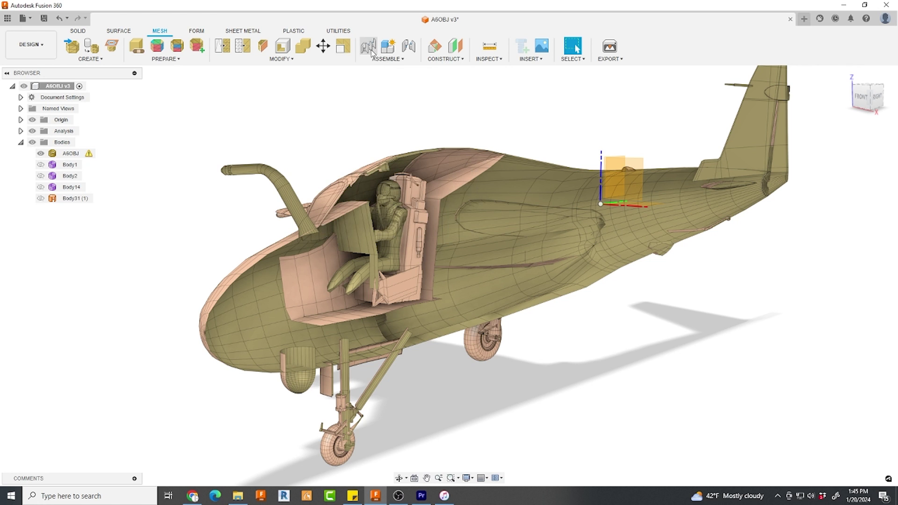
- Show the nose surface Body31 (1), and hide the A6OBJ mesh and the section analysis
middle_click_drag(392, 78, 242, 151, "shift")
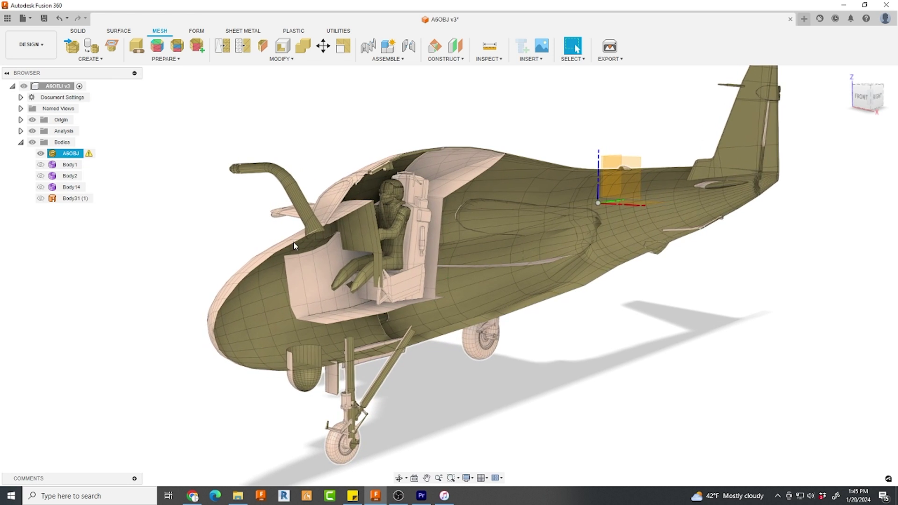
middle_click_drag(293, 242, 303, 239, "shift")
key("Escape")
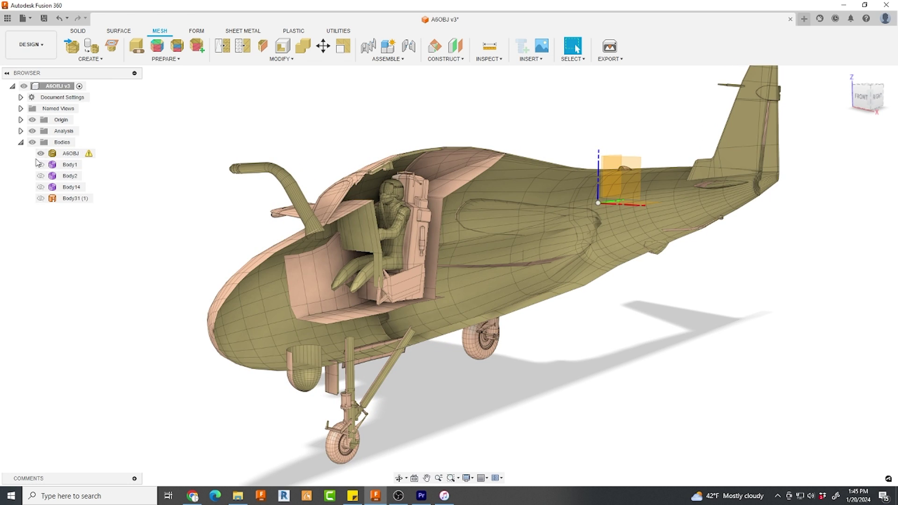
left_click(41, 198)
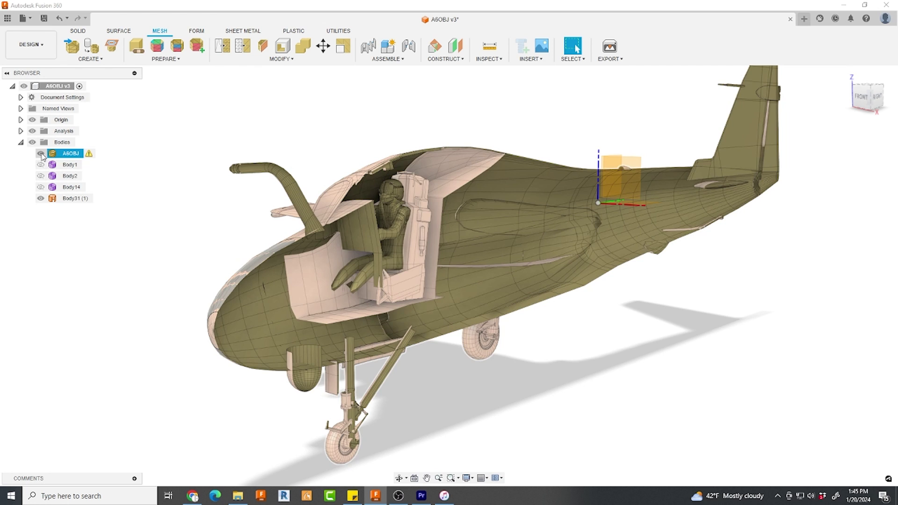
left_click(40, 153)
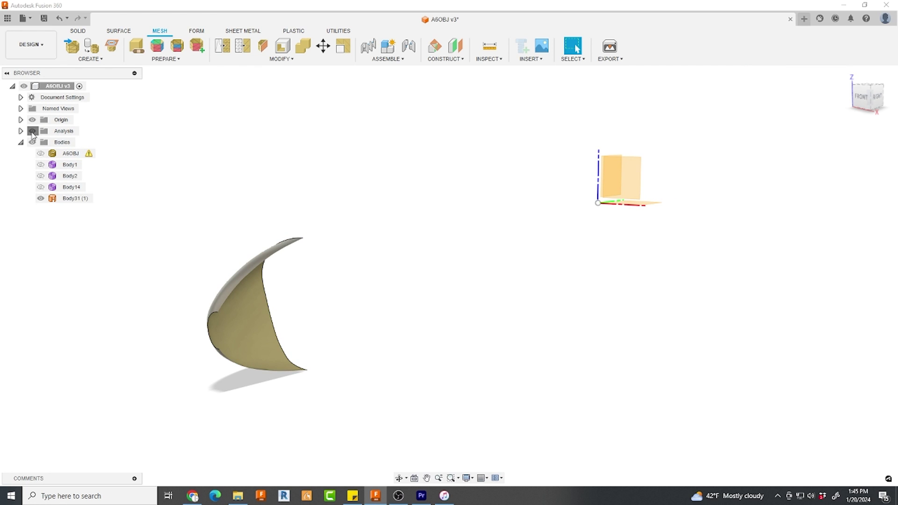
left_click(32, 132)
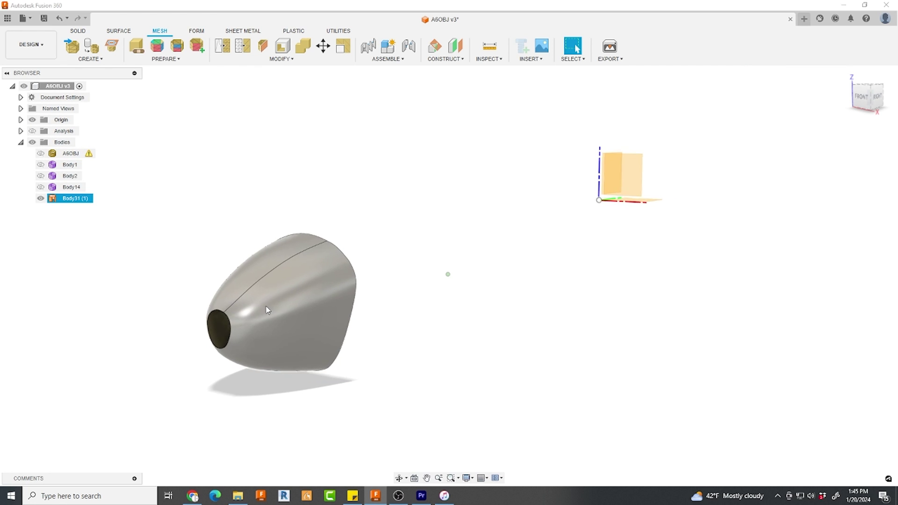
- Inspect the nose surface up close and show the A6OBJ mesh again for comparison
scroll(267, 309, "up", 5)
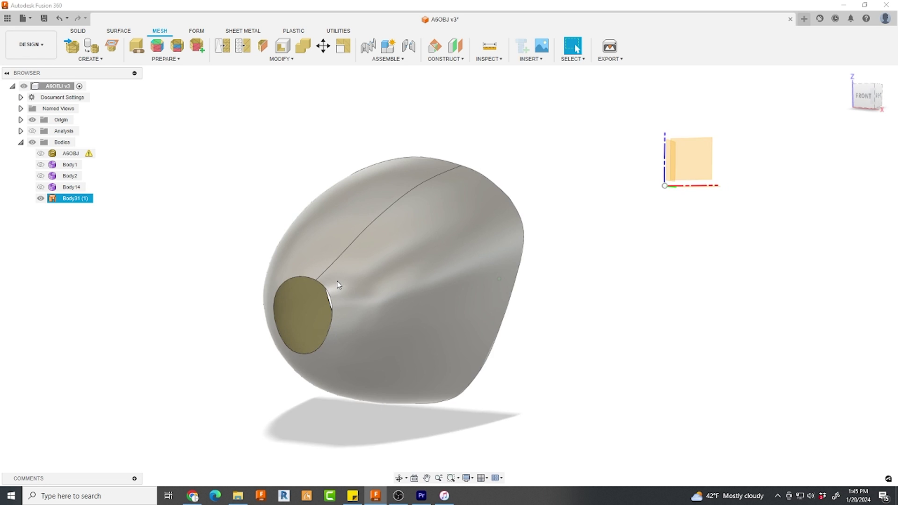
scroll(337, 285, "up", 5)
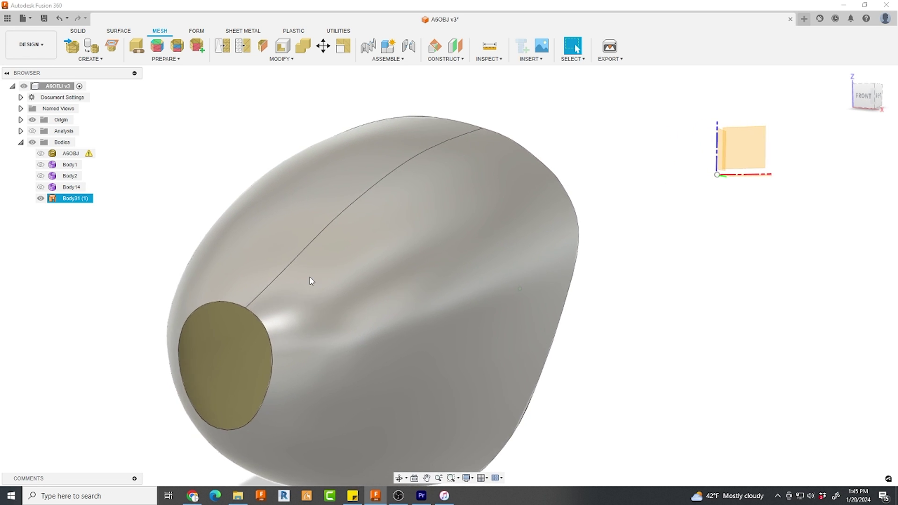
left_click(40, 154)
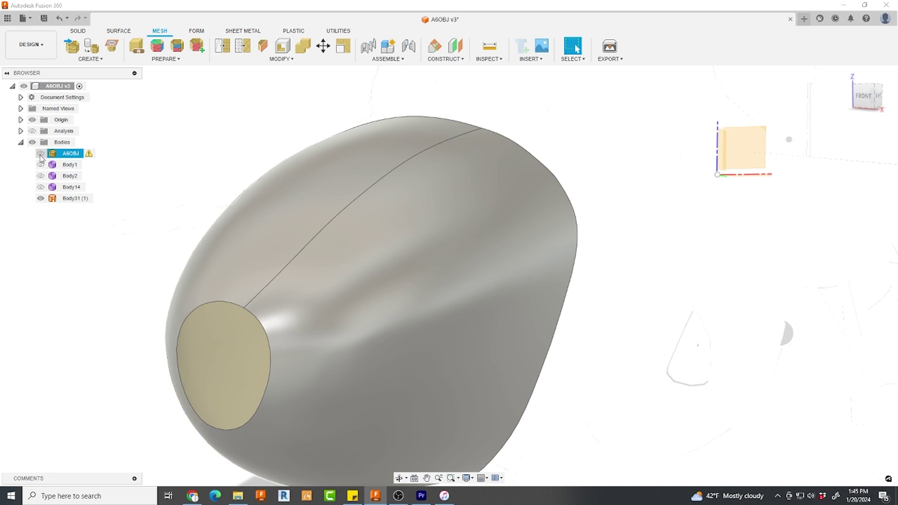
left_click(40, 154)
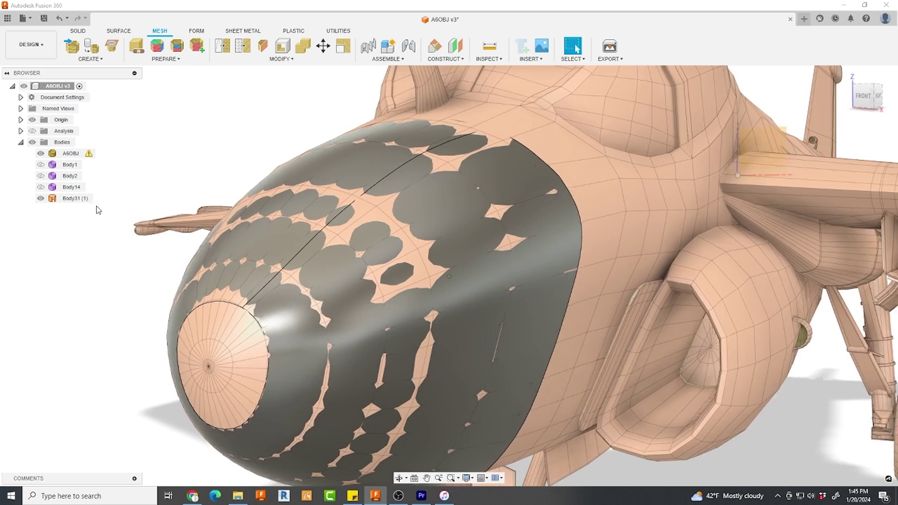
- Hide the nose surface Body31 (1) and examine the mesh facets along the nose and around the engine intake
left_click(43, 200)
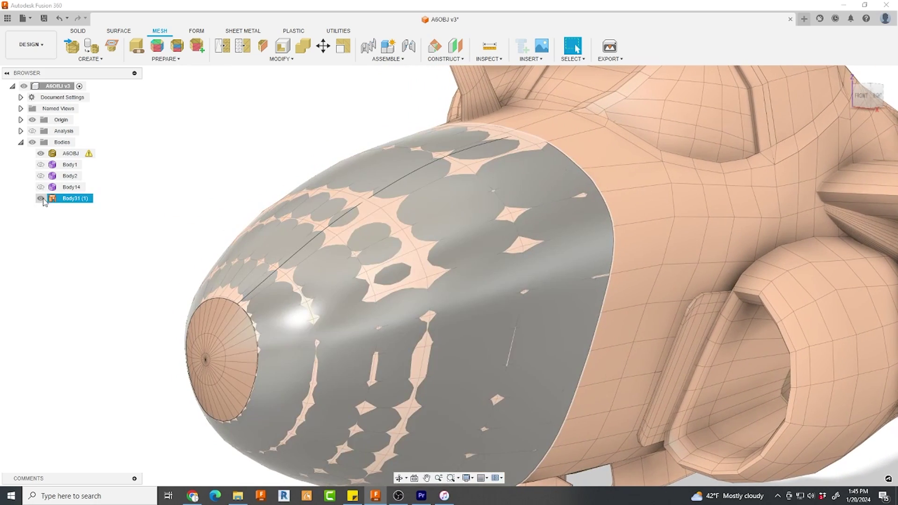
left_click(41, 198)
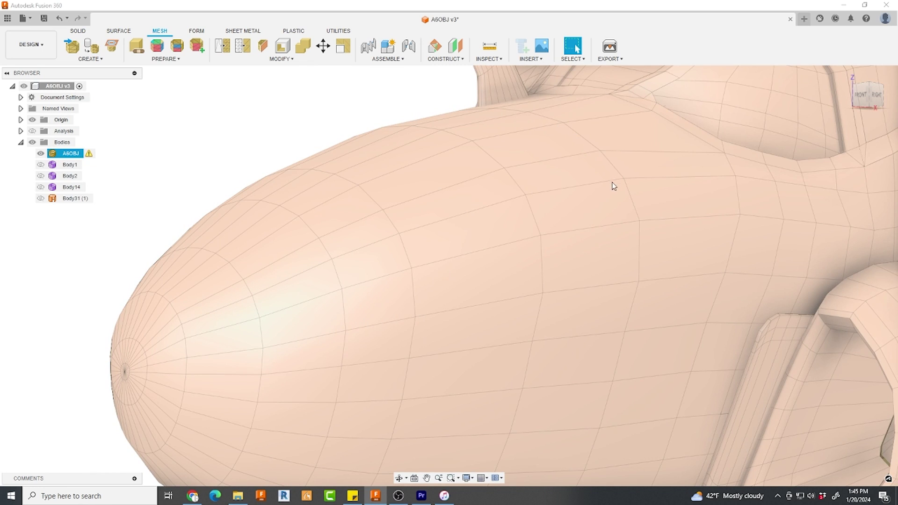
scroll(639, 298, "down", 5)
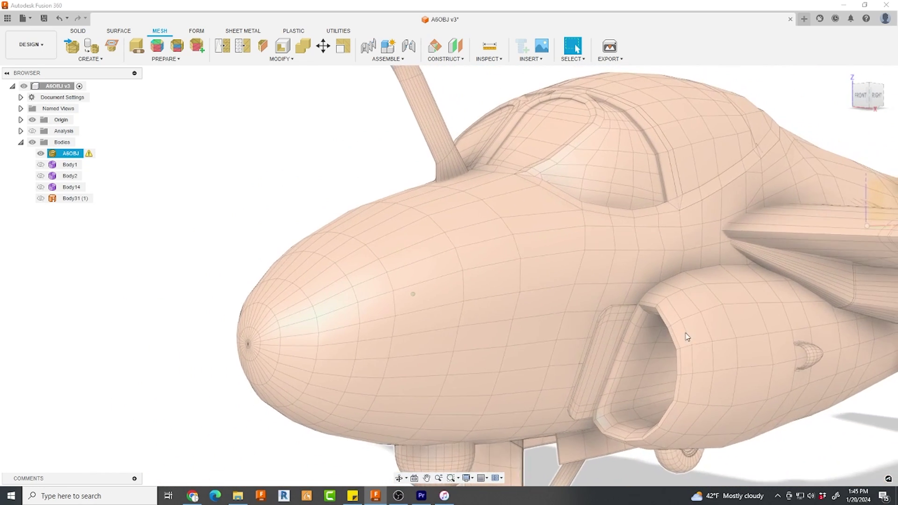
scroll(682, 340, "up", 5)
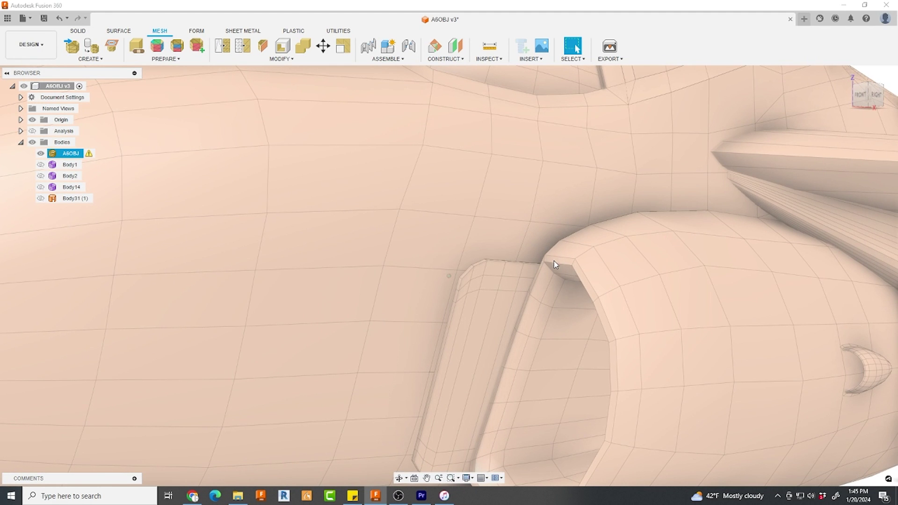
scroll(388, 79, "down", 5)
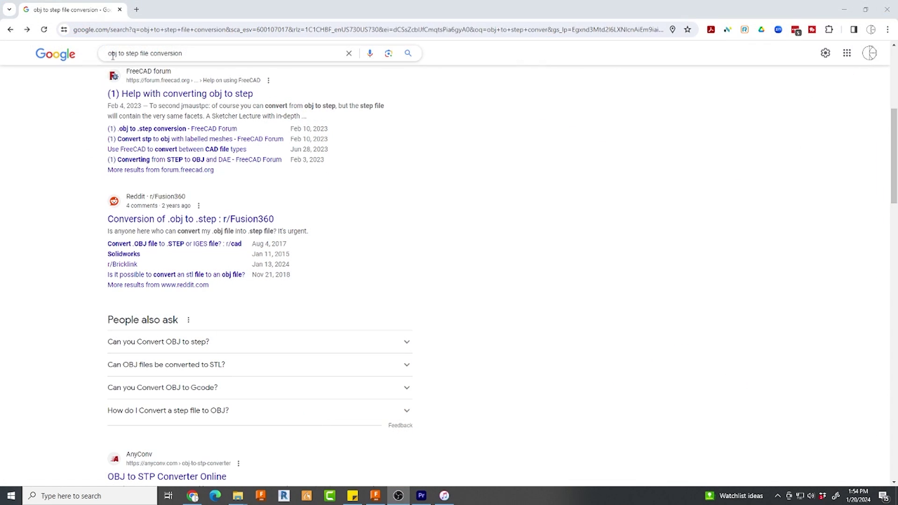
- In the Chrome browser, search Google for "obj to step converter" and look through the results
left_click(213, 53)
left_click_drag(77, 71, 78, 74)
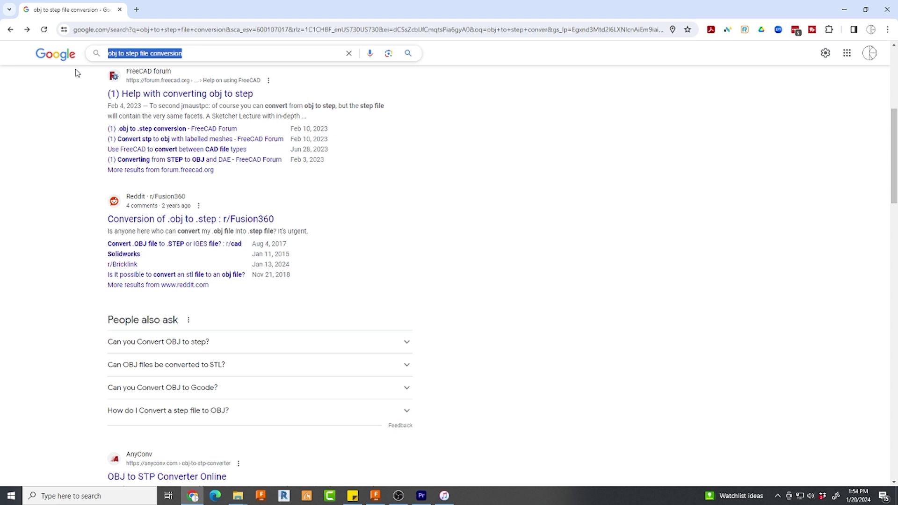
type("o")
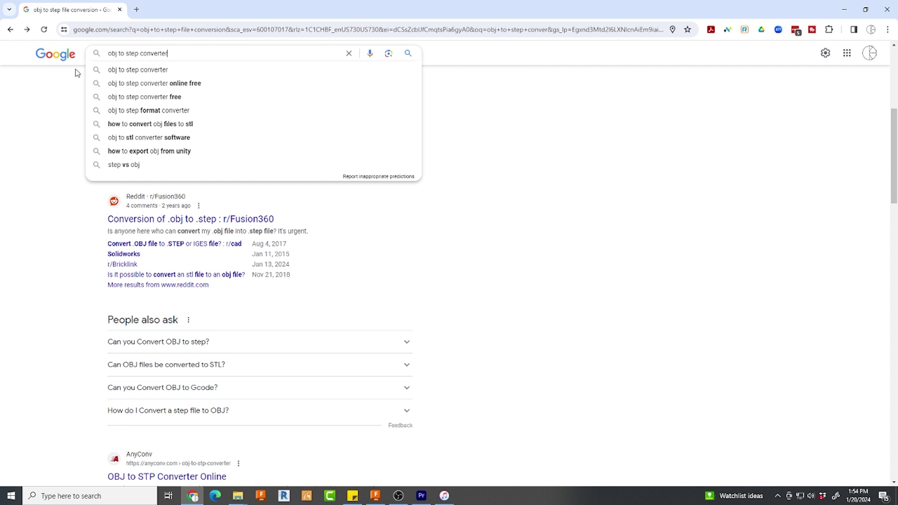
key("Return")
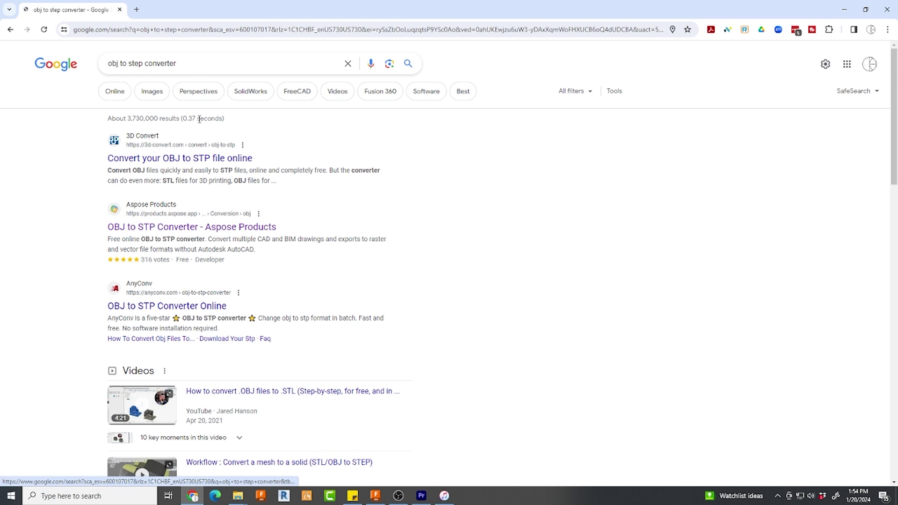
scroll(204, 206, "down", 2)
scroll(204, 206, "down", 1)
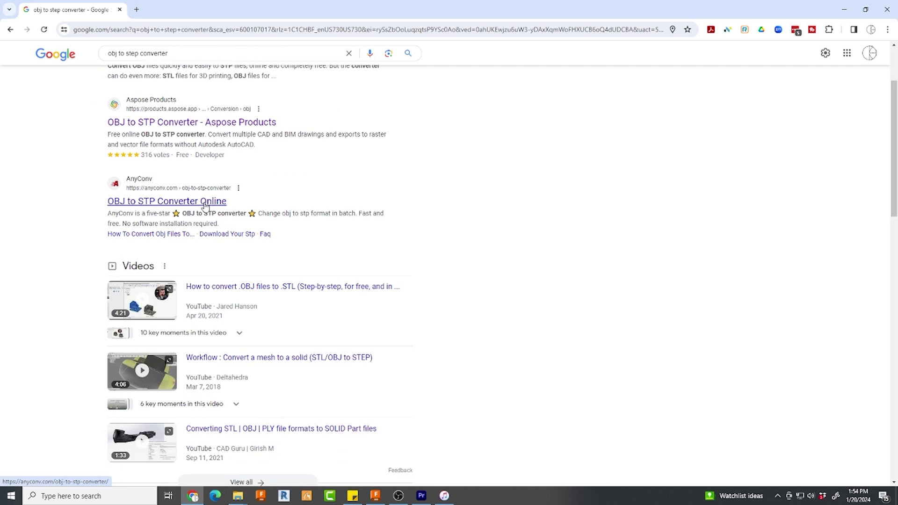
scroll(224, 258, "down", 1)
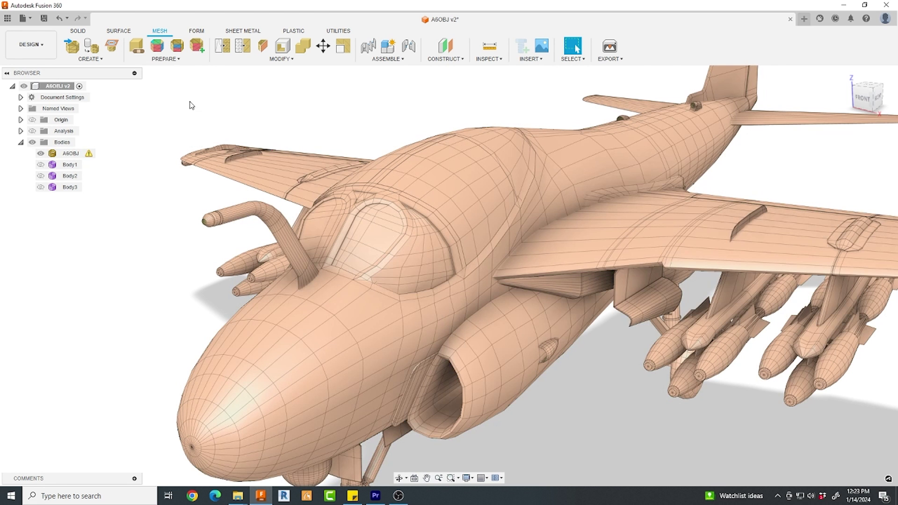
- Switch to the Form modelling tools in Fusion 360
left_click(78, 31)
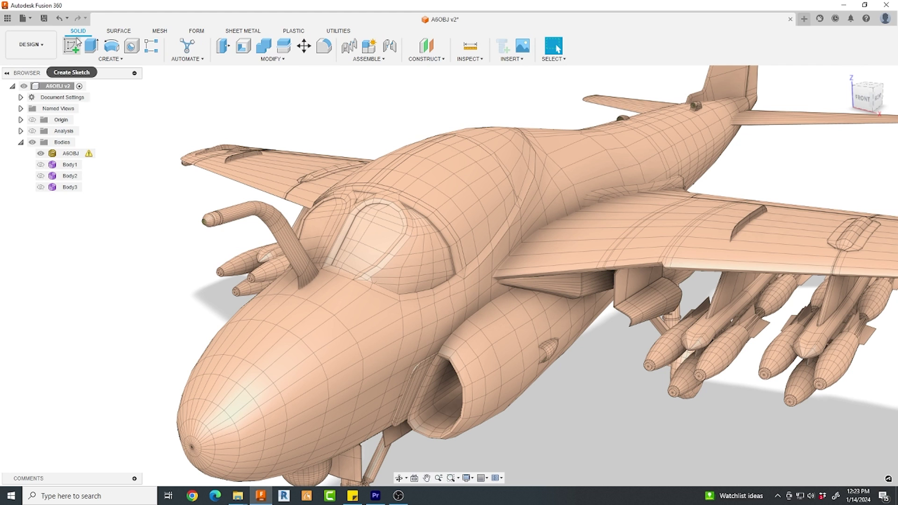
left_click(196, 31)
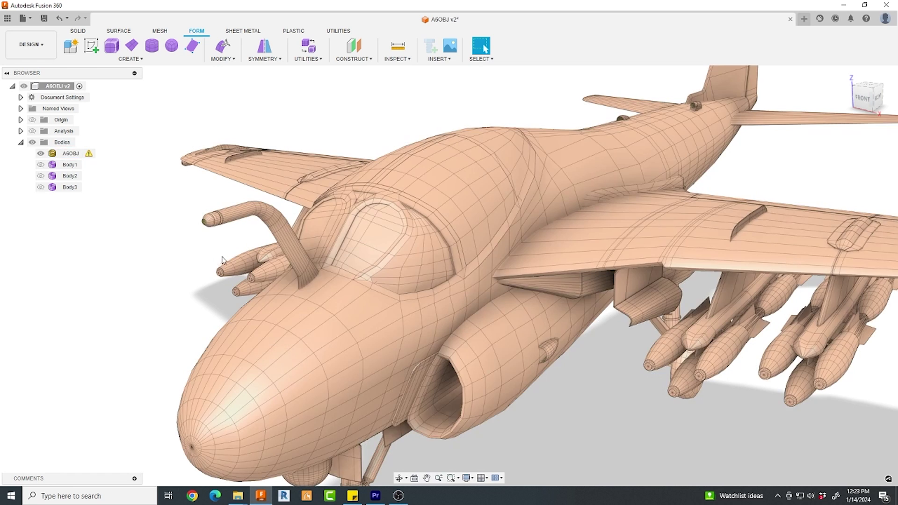
- Examine the A6OBJ mesh facets around the nose, canopy and engine intake from several angles and distances
left_click(269, 280)
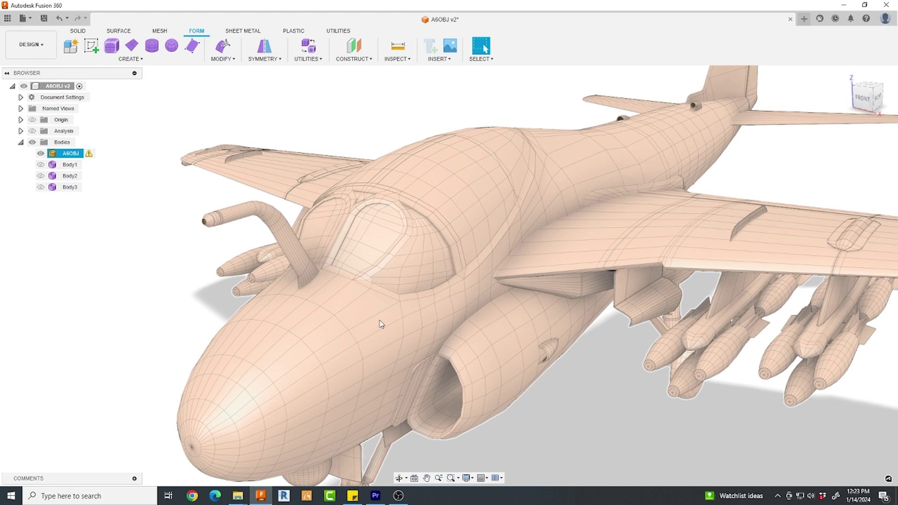
mouse_move(364, 325)
middle_mouse_down("shift")
mouse_move(345, 302)
mouse_move(360, 321)
middle_mouse_up("shift")
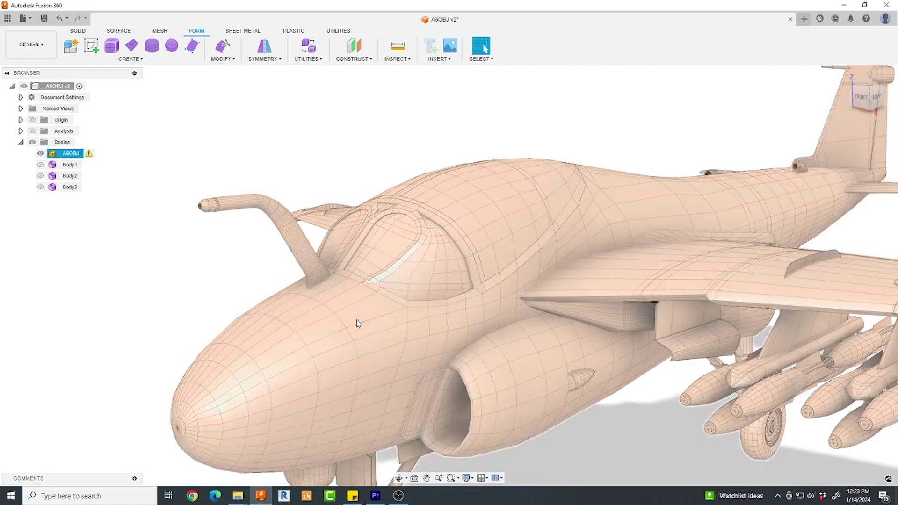
left_click(372, 303)
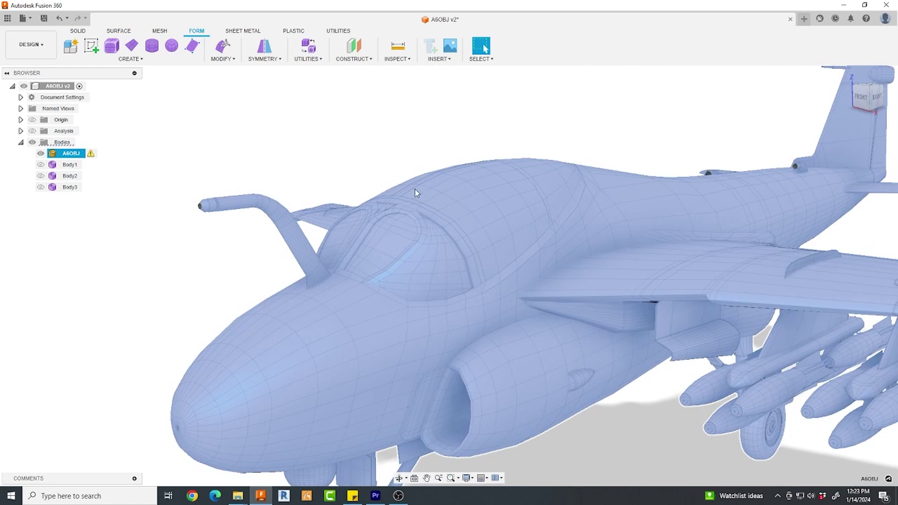
scroll(414, 189, "down", 4)
scroll(488, 192, "up", 4)
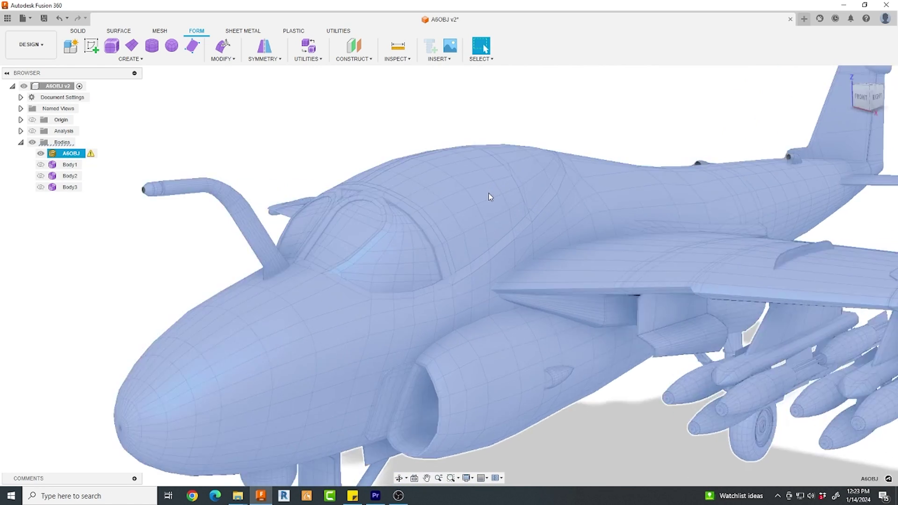
scroll(488, 193, "up", 3)
left_click(494, 89)
scroll(462, 139, "down", 6)
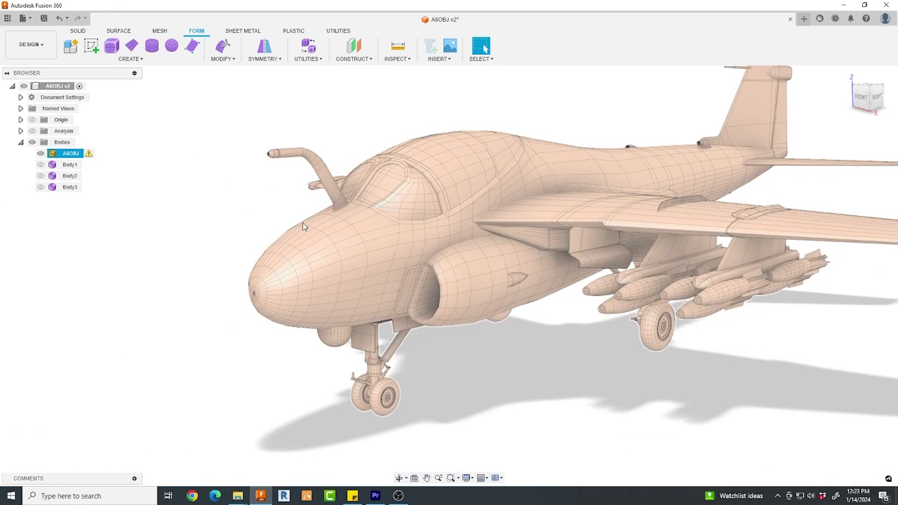
middle_click_drag(357, 233, 363, 241, "shift")
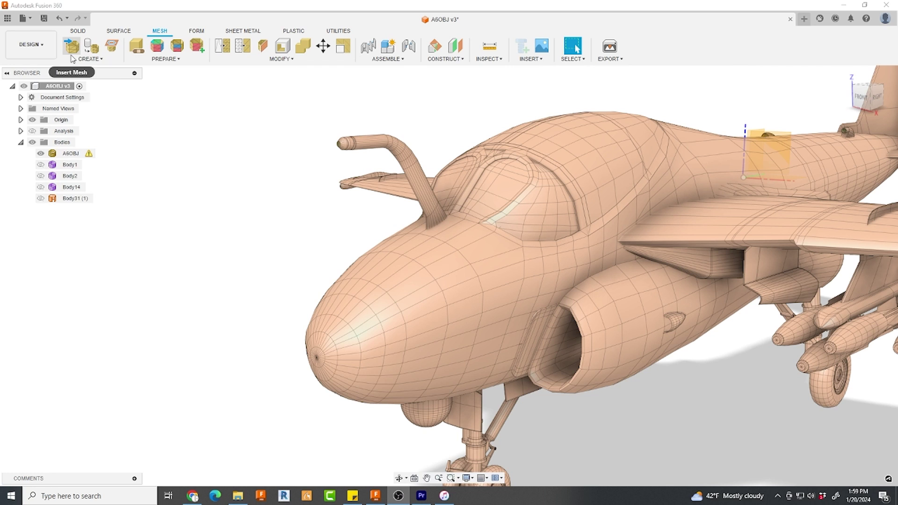
- Turn on design history capture for the A6OBJ v3 design and start creating a form
right_click(64, 85)
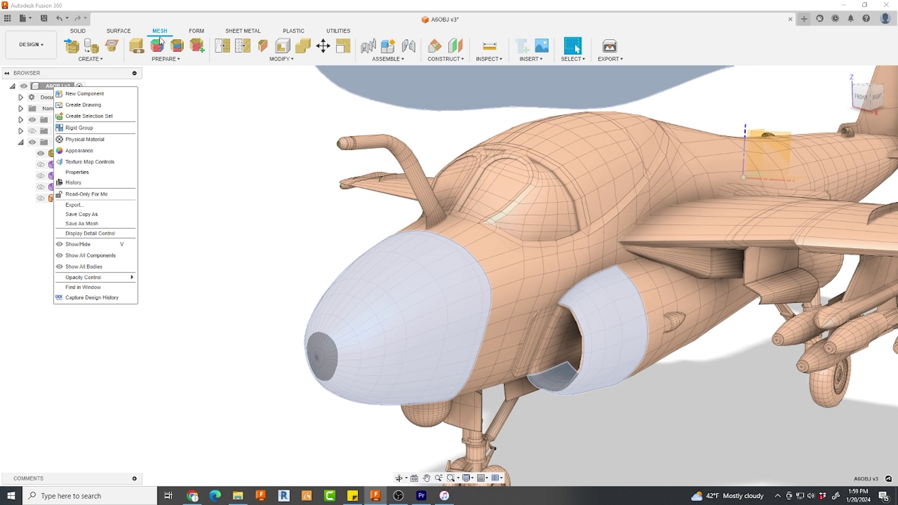
left_click(204, 241)
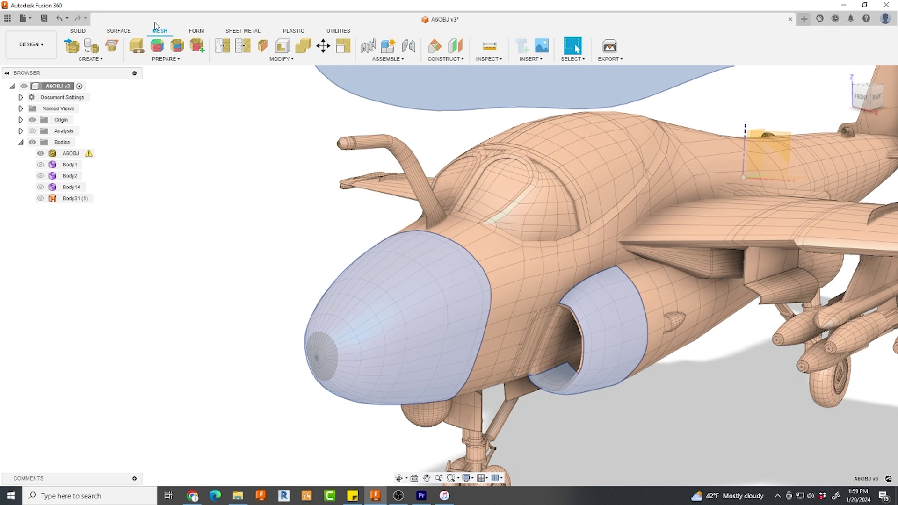
left_click(195, 31)
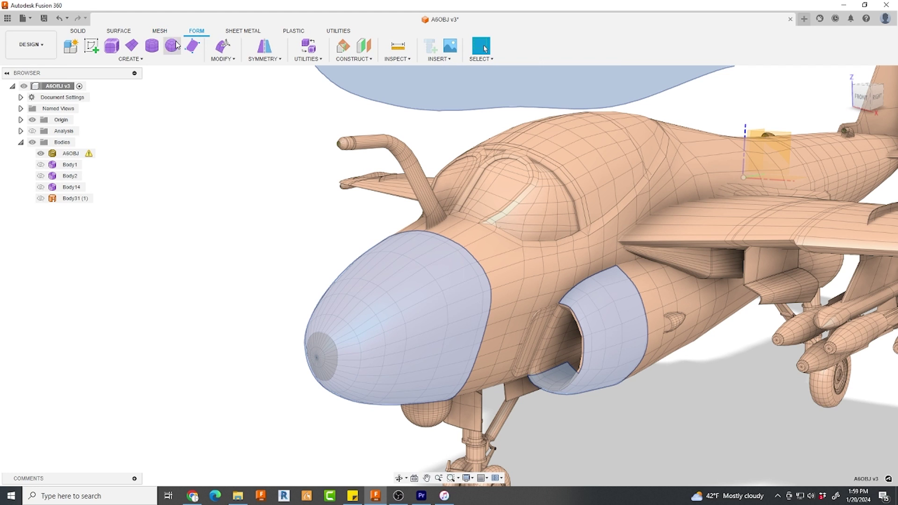
right_click(59, 86)
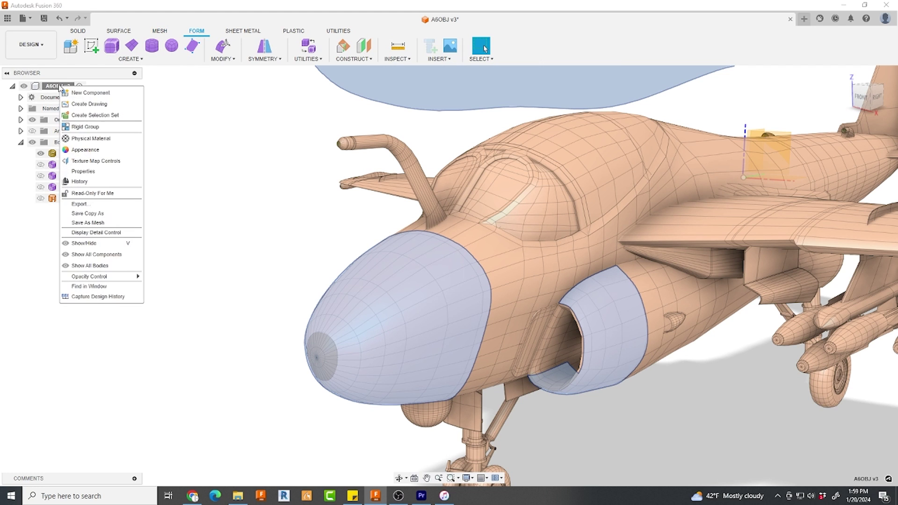
left_click(98, 296)
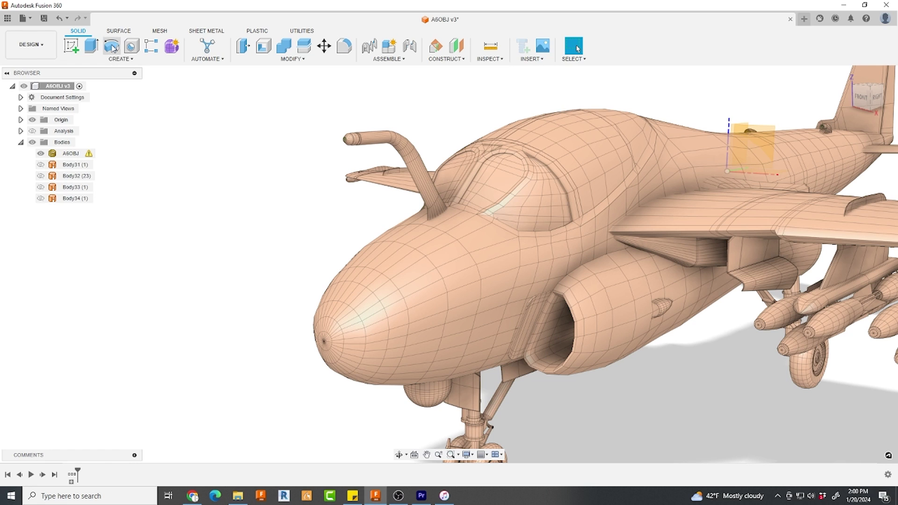
left_click(171, 48)
left_click(170, 46)
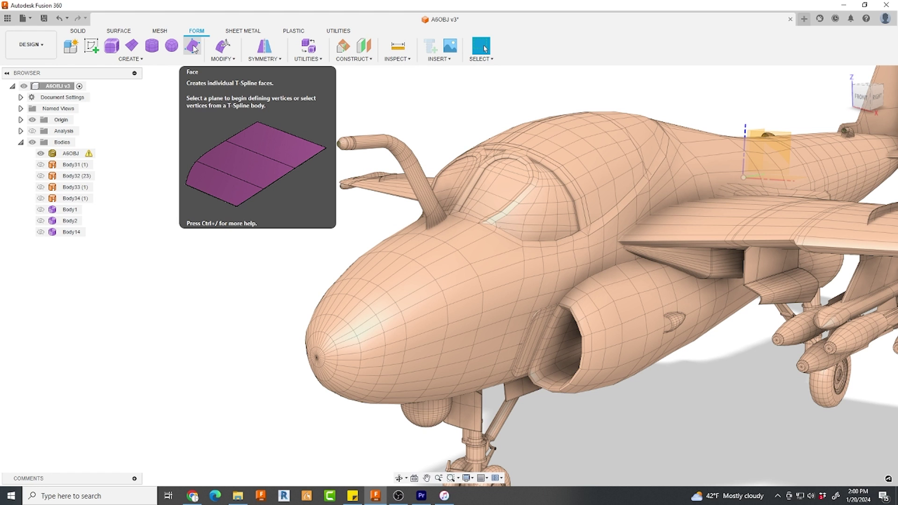
- Create a four-sided T-Spline face with Object Snap on, matching its corners to a mesh facet on the upper nose ahead of the windscreen
left_click(193, 47)
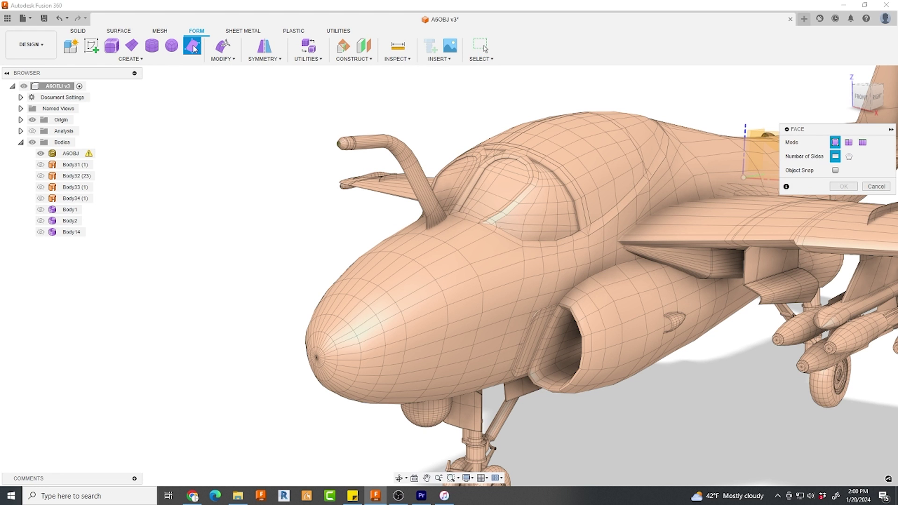
middle_click_drag(362, 242, 325, 238)
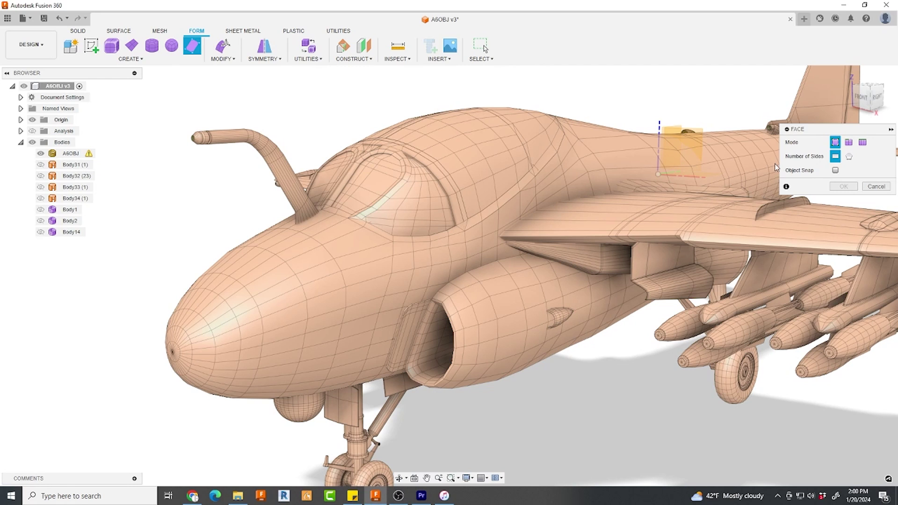
left_click_drag(812, 131, 710, 84)
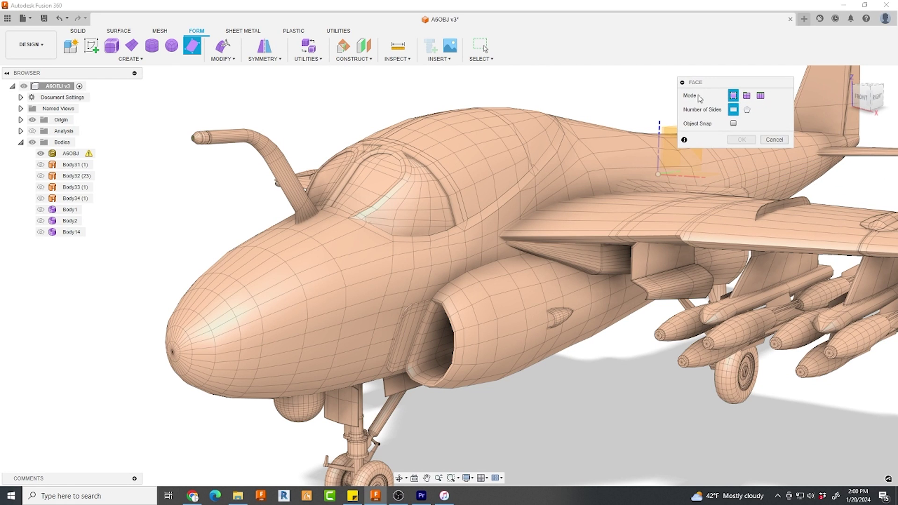
left_click(733, 124)
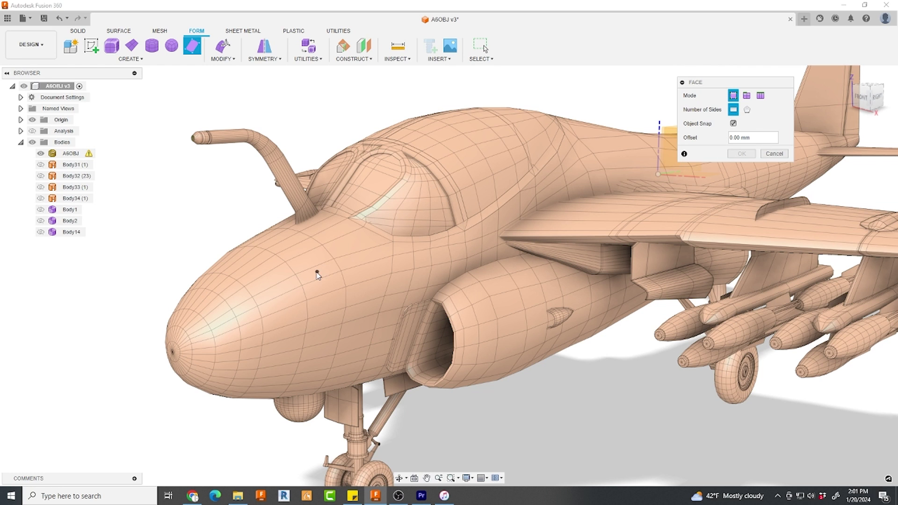
scroll(317, 274, "up", 3)
scroll(317, 274, "up", 4)
left_click(220, 233)
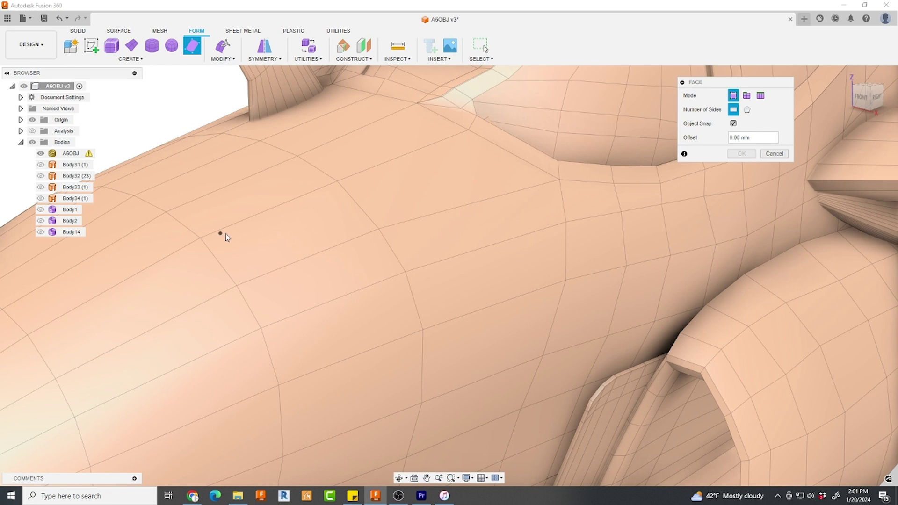
left_click(337, 185)
left_click(374, 229)
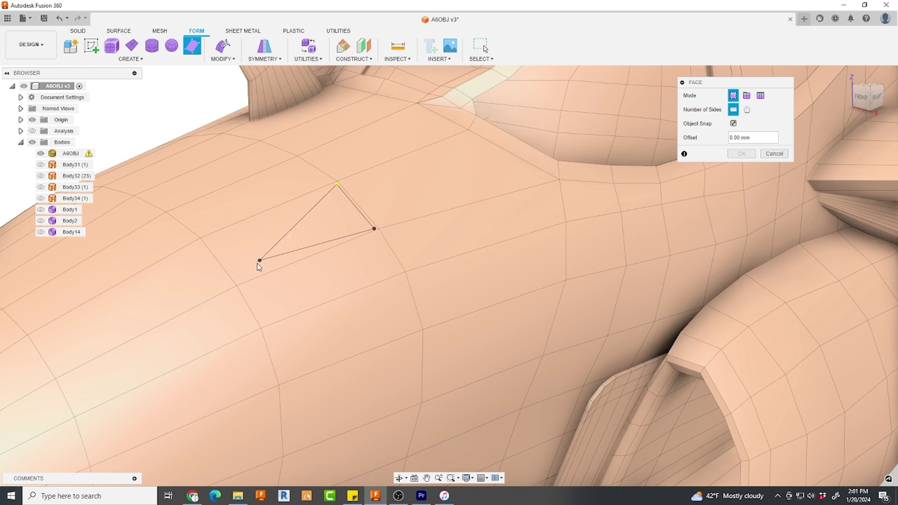
left_click(238, 284)
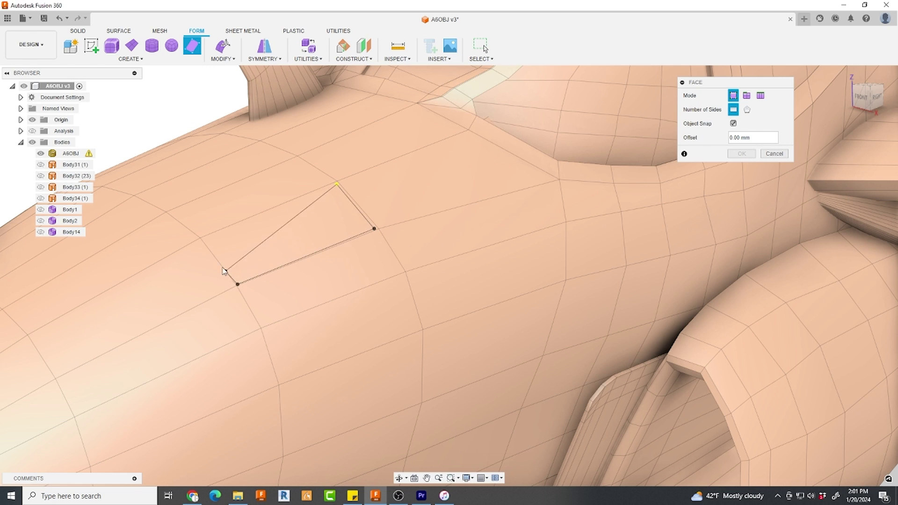
left_click(204, 240)
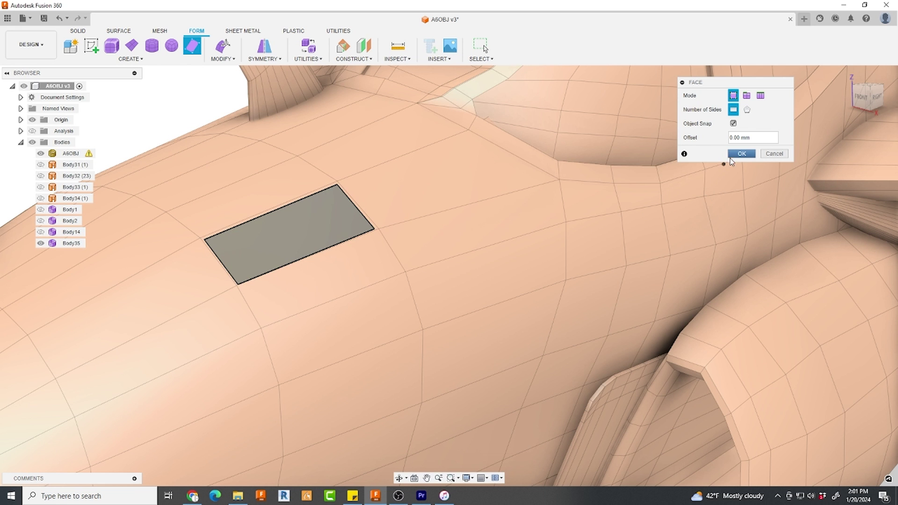
left_click(741, 154)
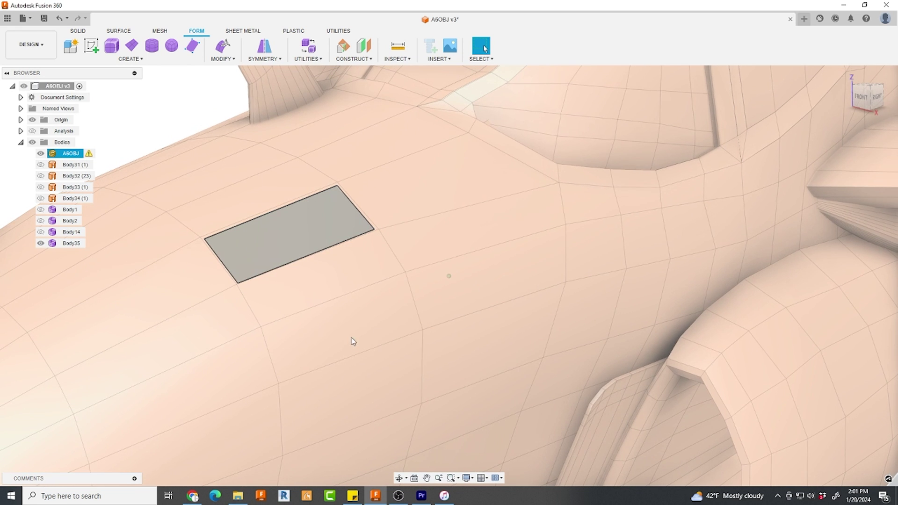
- Create a second four-sided, object-snapped T-Spline face on the upper nose, leaving one mesh facet row between it and the first face
middle_click_drag(351, 341, 379, 310, "shift")
left_click(380, 310)
left_click(306, 151)
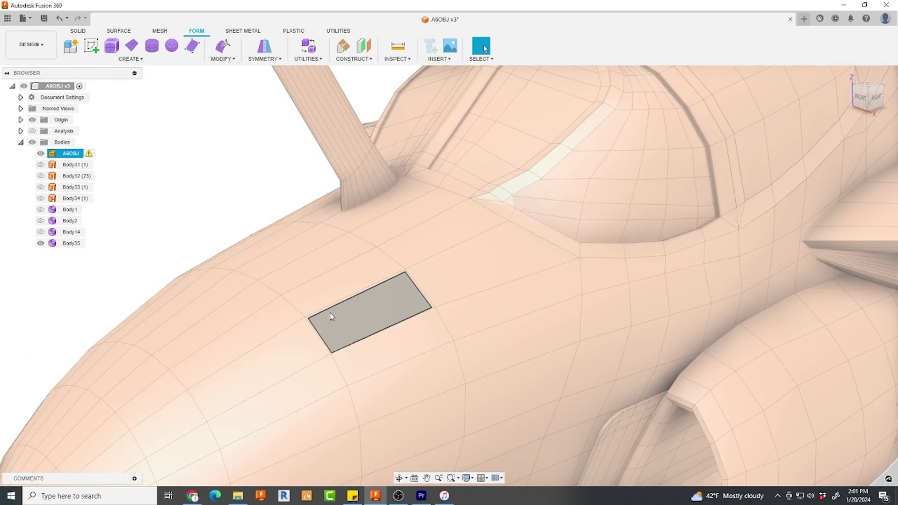
scroll(330, 306, "down", 5)
scroll(339, 311, "up", 5)
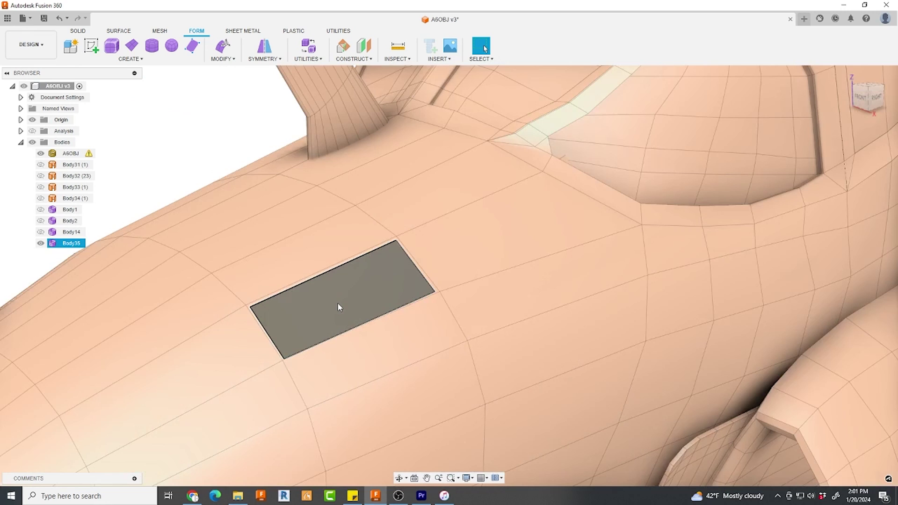
left_click(226, 135)
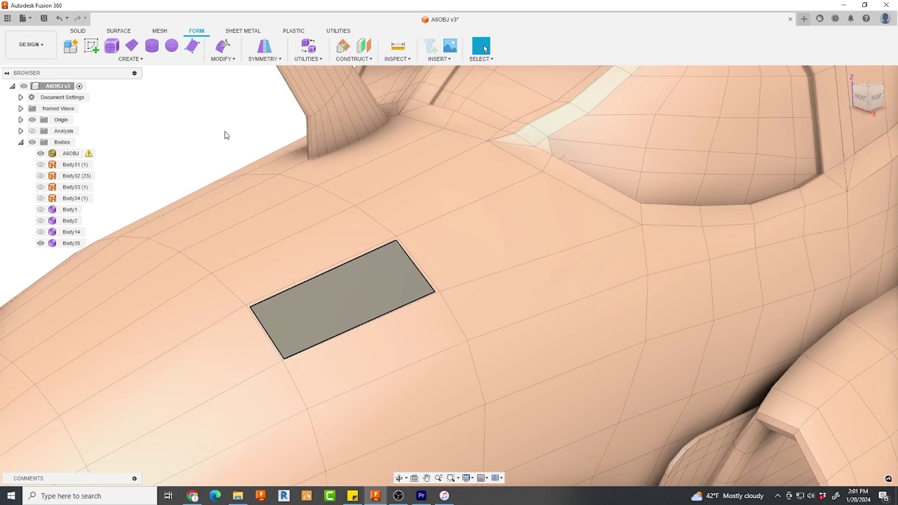
left_click(192, 45)
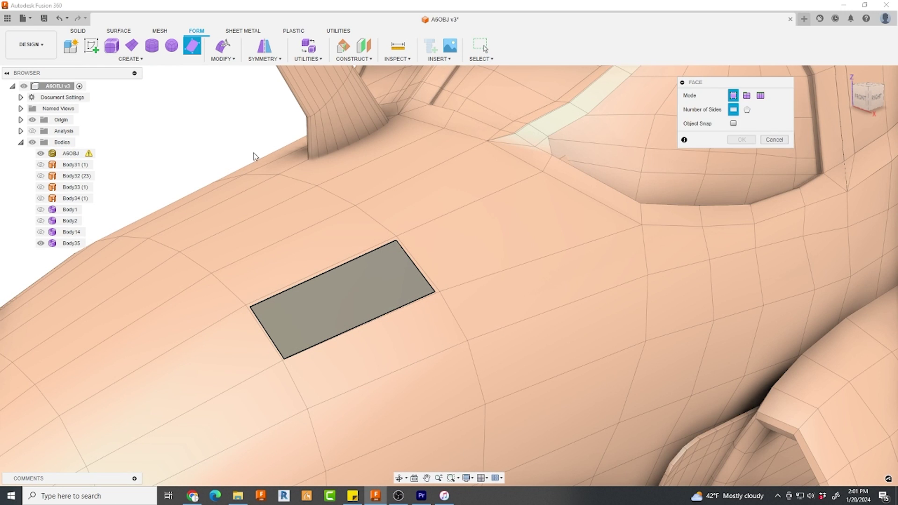
left_click(733, 123)
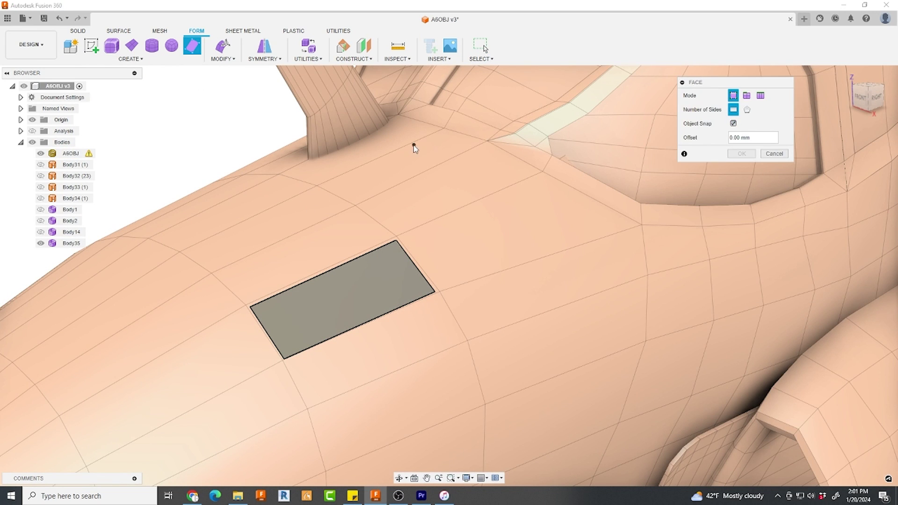
left_click(317, 189)
left_click(351, 206)
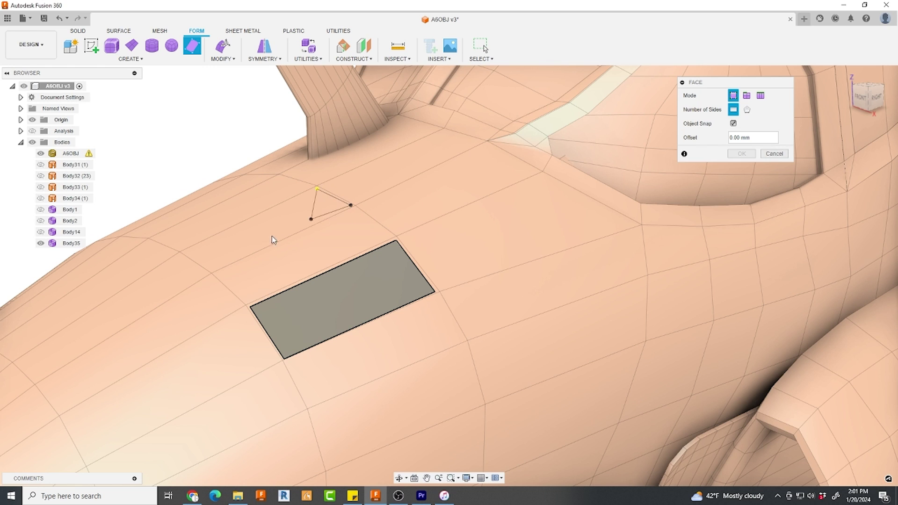
left_click(213, 272)
left_click(186, 252)
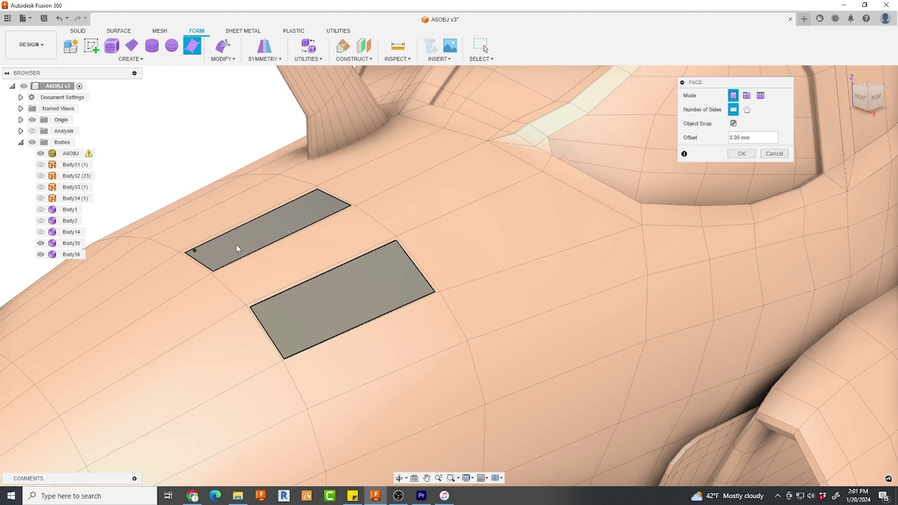
left_click(745, 154)
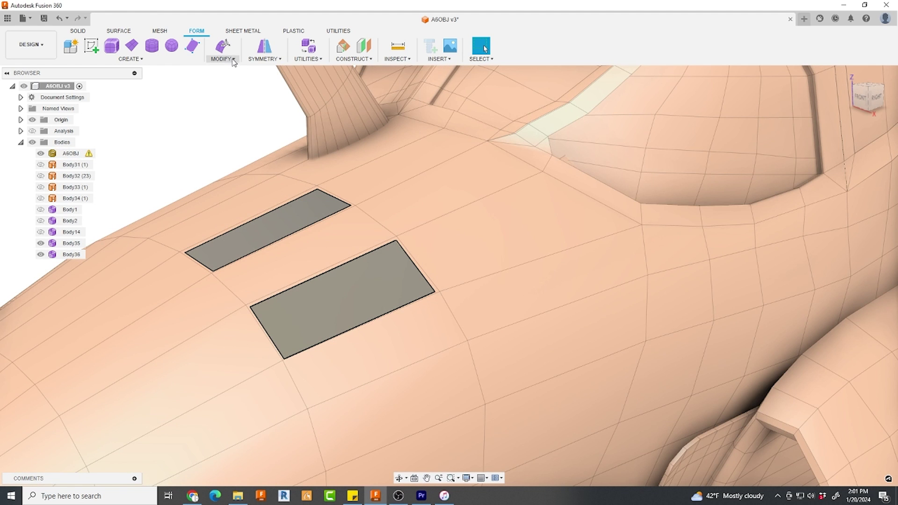
- Bridge the facing long edges of the two nose faces with fewer bridge faces, and select the middle face for form editing
left_click(222, 58)
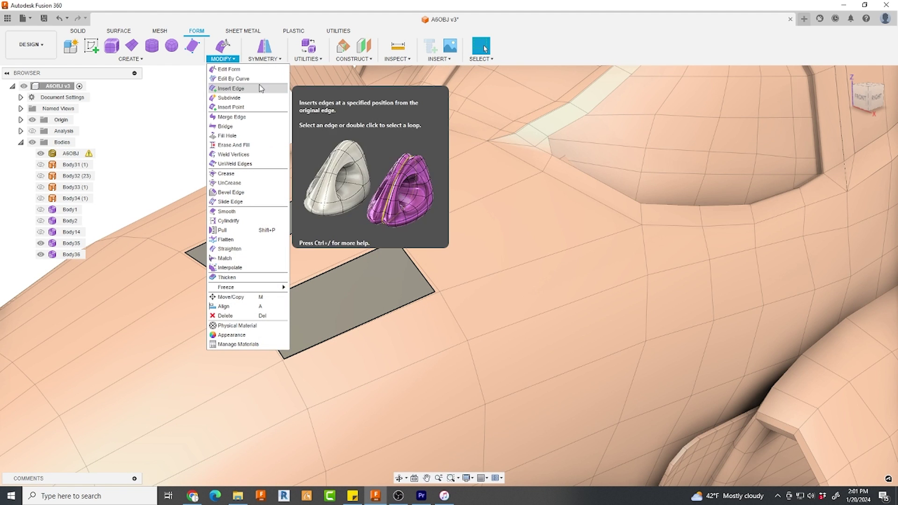
left_click(231, 126)
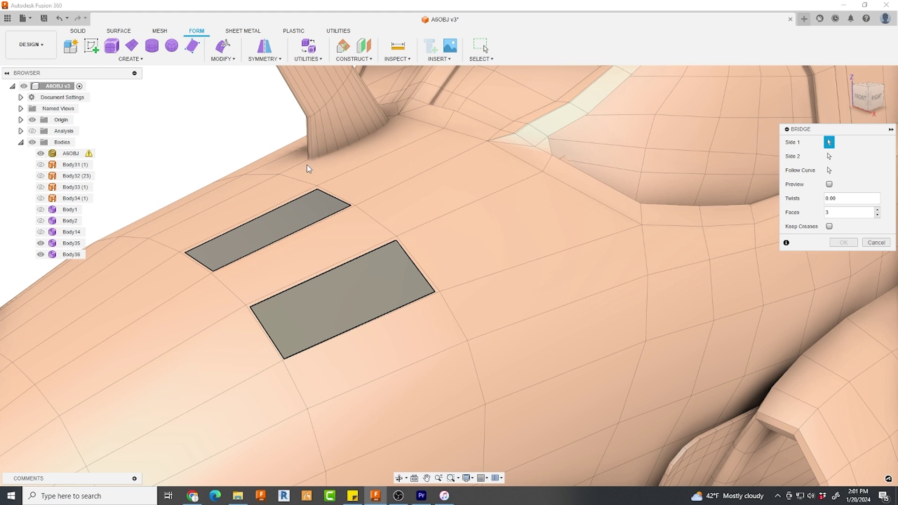
left_click(332, 214)
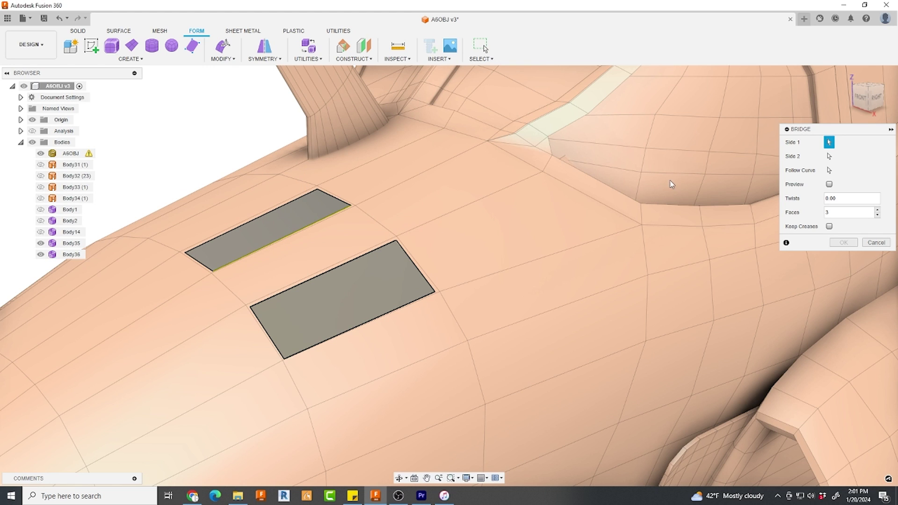
left_click(829, 157)
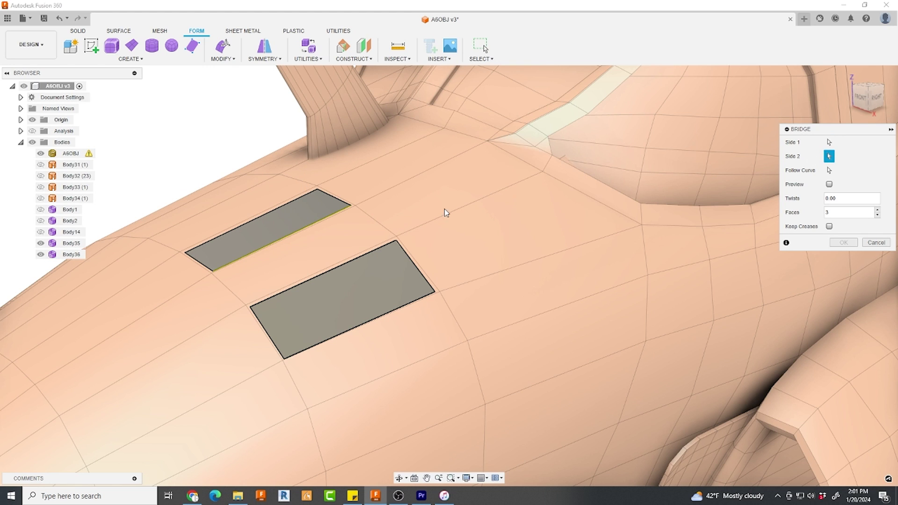
left_click(364, 254)
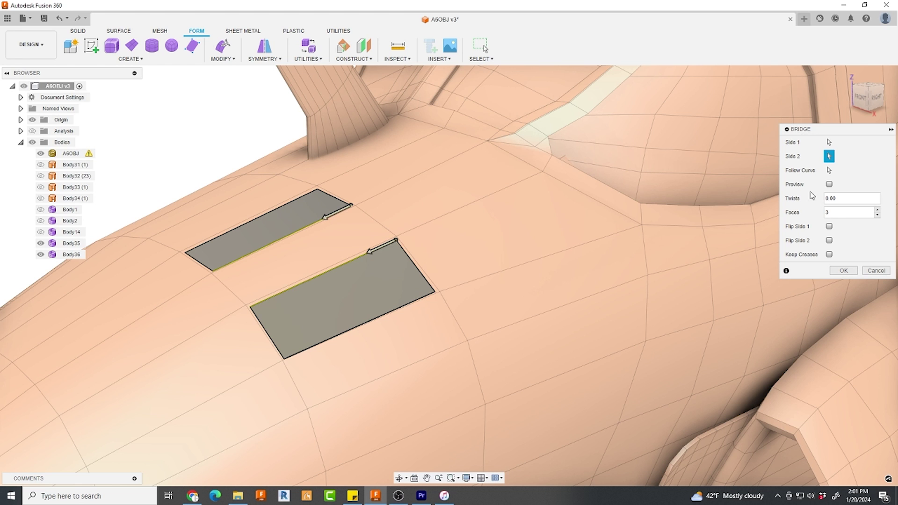
left_click(878, 215)
left_click(843, 270)
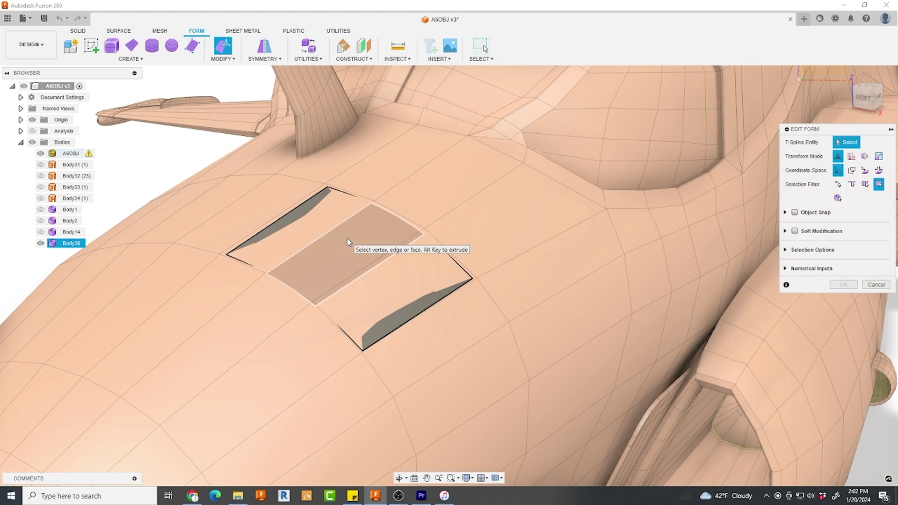
left_click(347, 241)
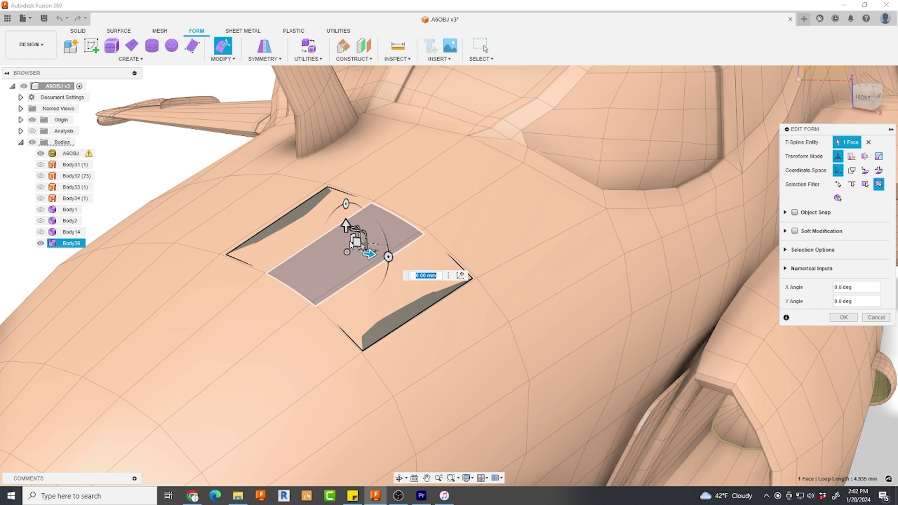
- Raise the middle bridge face of the nose strip slightly, clear the selection, and check its fit against the mesh
left_click_drag(345, 227, 345, 222)
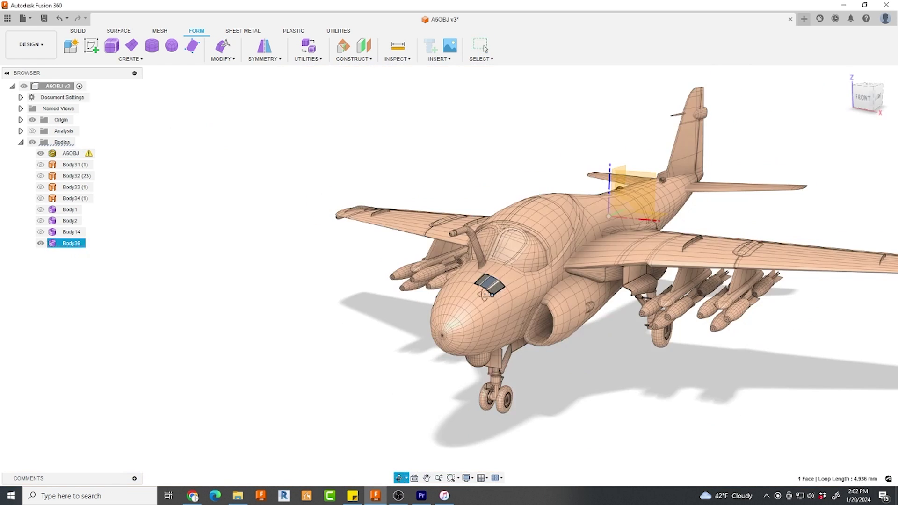
middle_click_drag(489, 291, 373, 319, "shift")
scroll(294, 307, "up", 8)
left_click(355, 203)
scroll(354, 203, "down", 8)
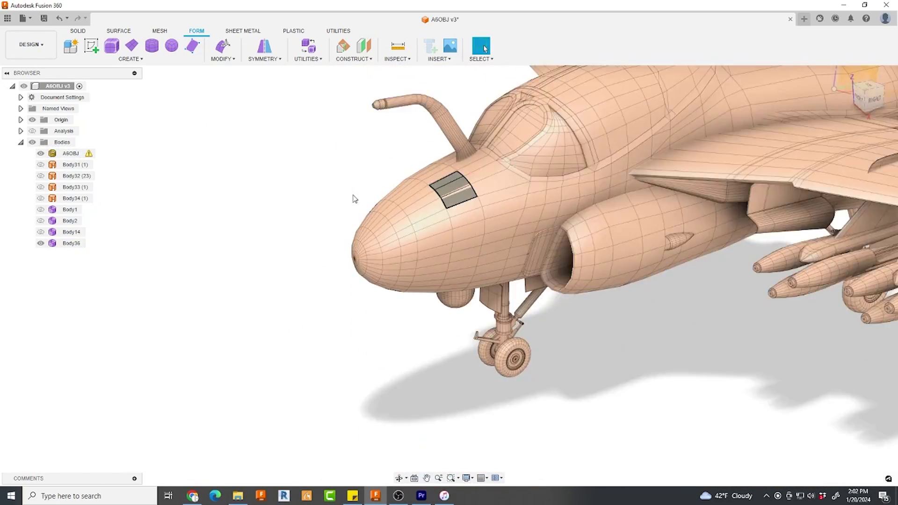
middle_click_drag(354, 203, 304, 226)
scroll(283, 257, "up", 6)
scroll(275, 271, "down", 2)
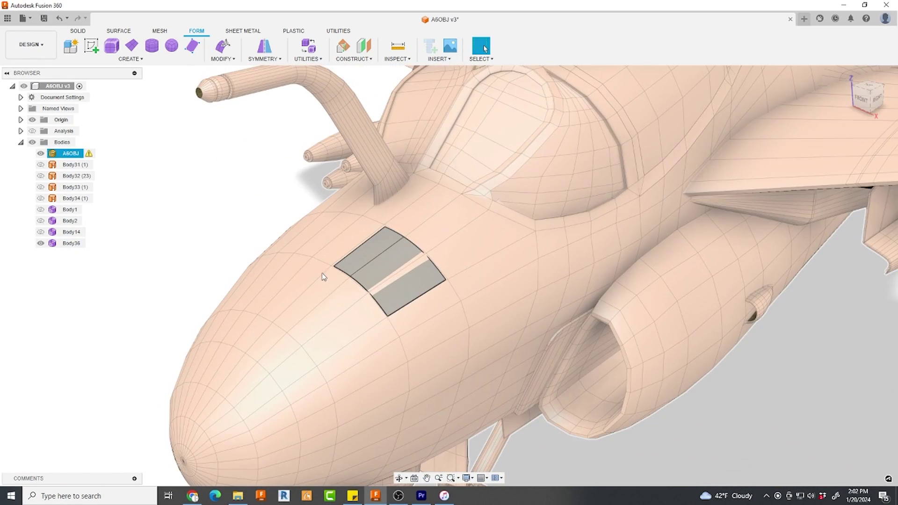
scroll(415, 314, "up", 10)
scroll(391, 310, "down", 10)
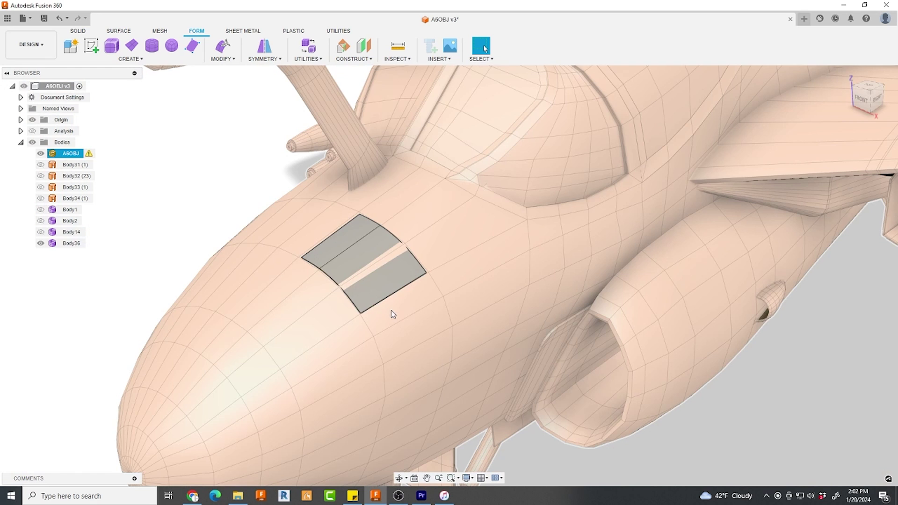
- Extrude a new T-Spline face from the strip's lower long edge down the fuselage side, offset about 0.44 mm and -0.37 mm
left_click(397, 290)
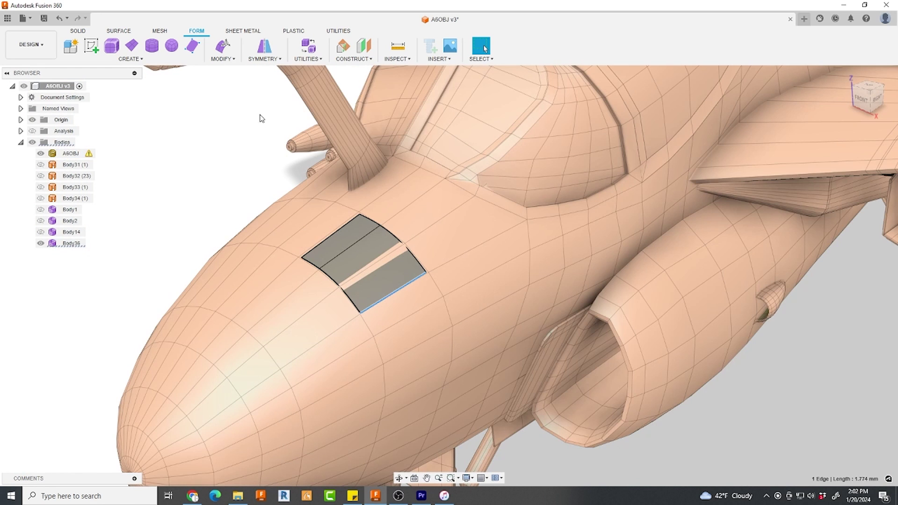
left_click(223, 47)
scroll(393, 268, "down", 3)
middle_click_drag(392, 276, 419, 268, "shift")
scroll(414, 281, "up", 10)
scroll(415, 280, "up", 3)
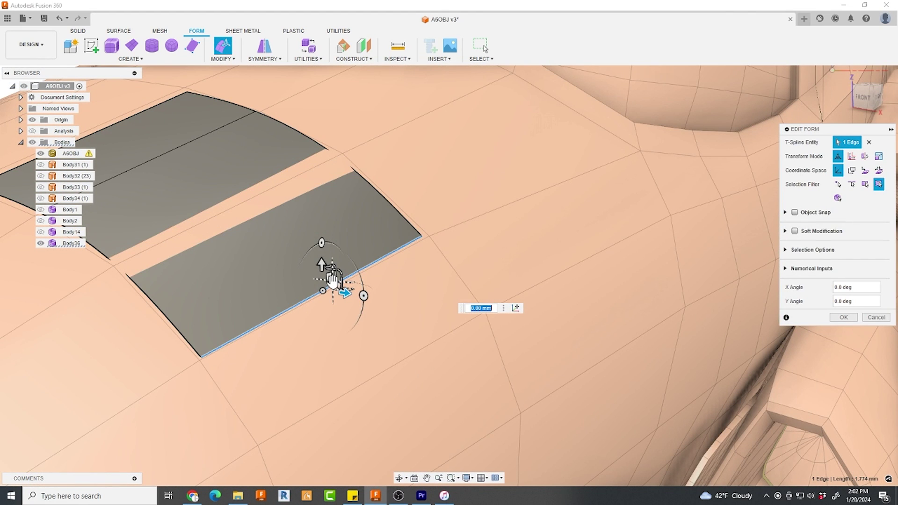
left_click_drag(332, 280, 401, 353)
scroll(400, 348, "down", 5)
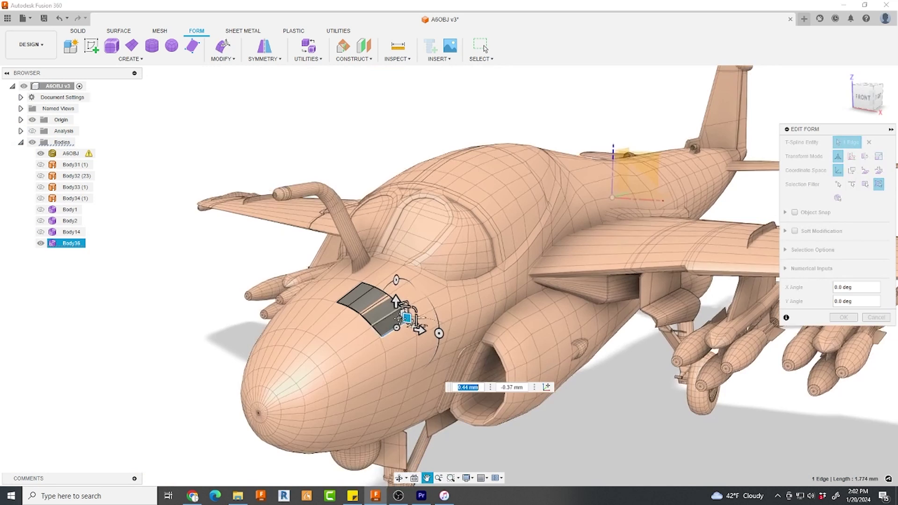
scroll(414, 328, "up", 5)
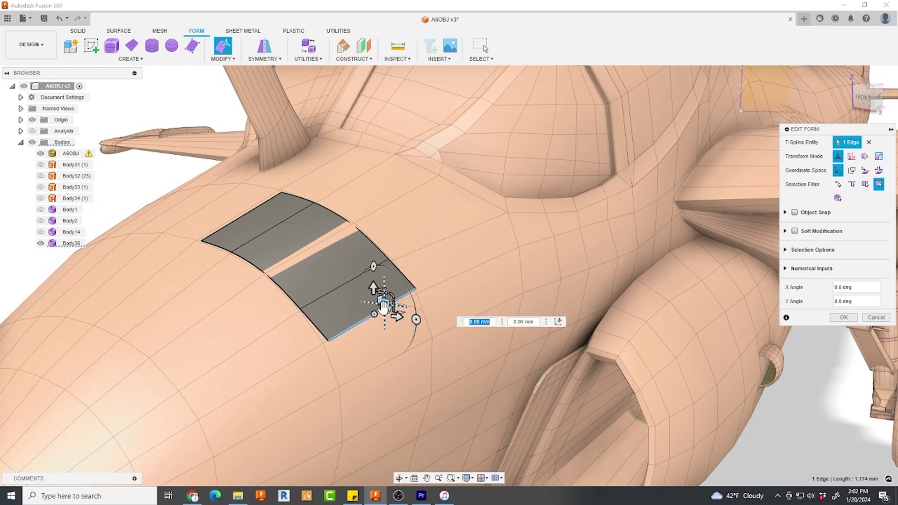
- Extrude two more faces from the strip's lower edge down the nose side, the last offset about 0.07 mm and -0.76 mm
left_click_drag(384, 304, 396, 346)
middle_click_drag(396, 346, 403, 265)
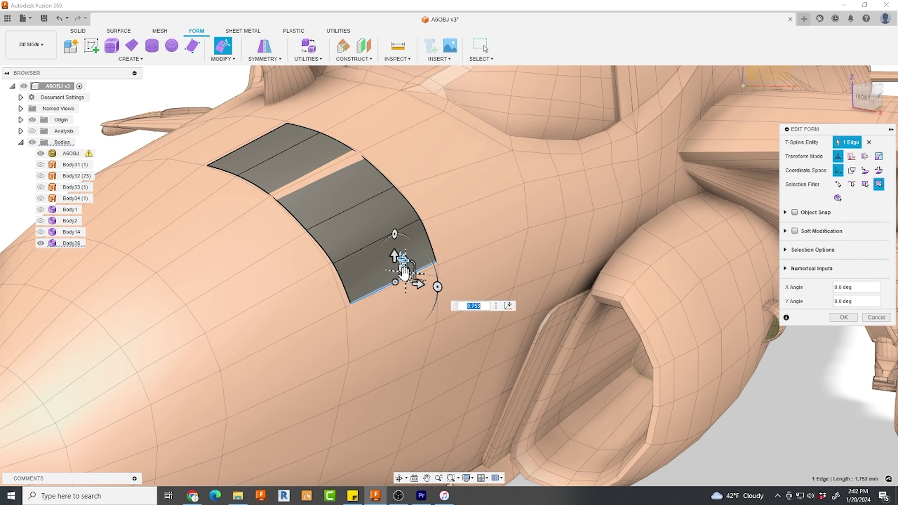
left_click_drag(404, 273, 410, 326)
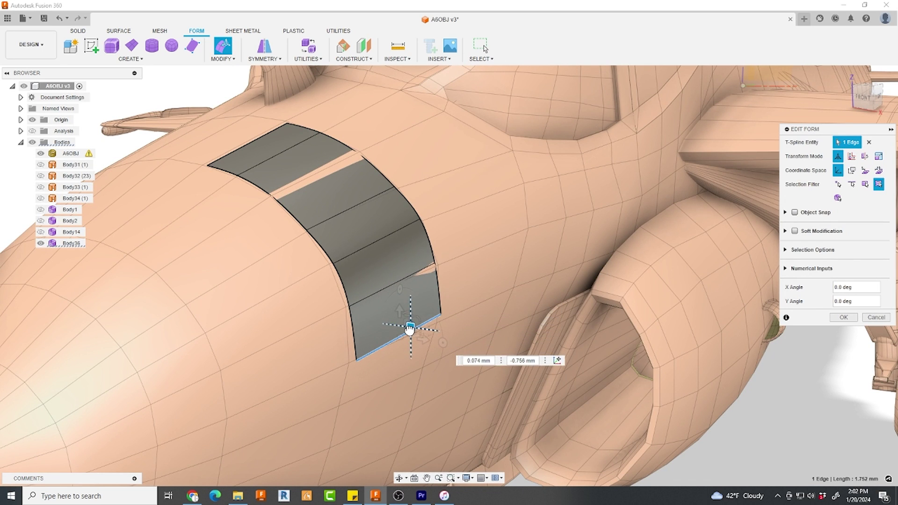
left_click_drag(410, 329, 410, 328)
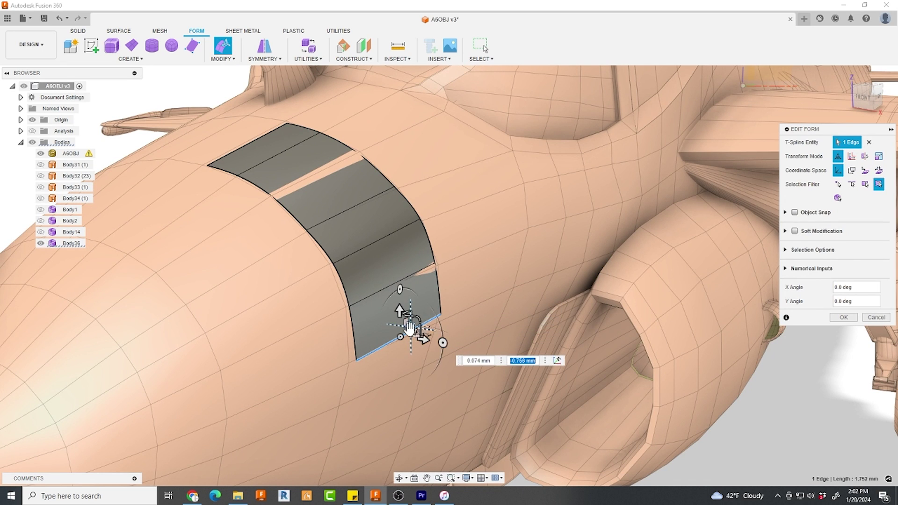
- Adjust the lowest face's two short side edges to the mesh, moving the rear one 0.028 mm, and finish the form edit
left_click(355, 350)
left_click_drag(376, 339, 371, 336)
left_click(441, 299)
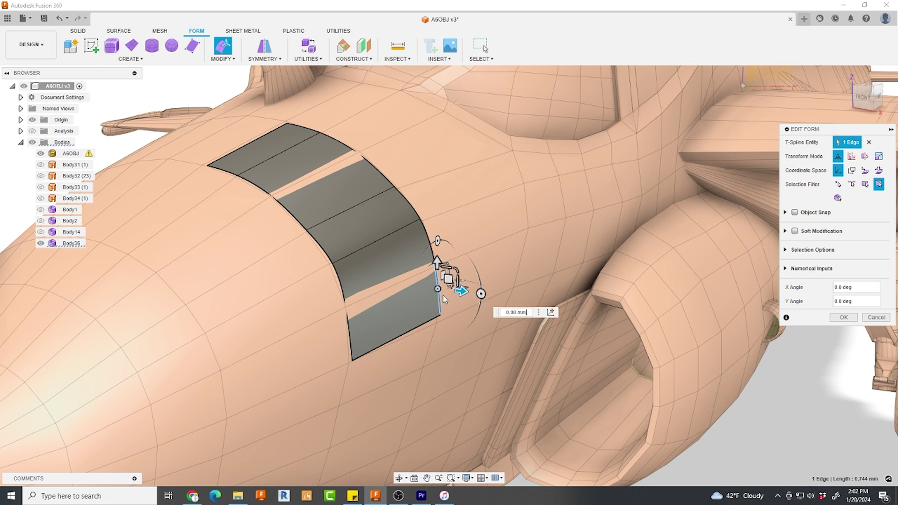
left_click_drag(459, 292, 462, 293)
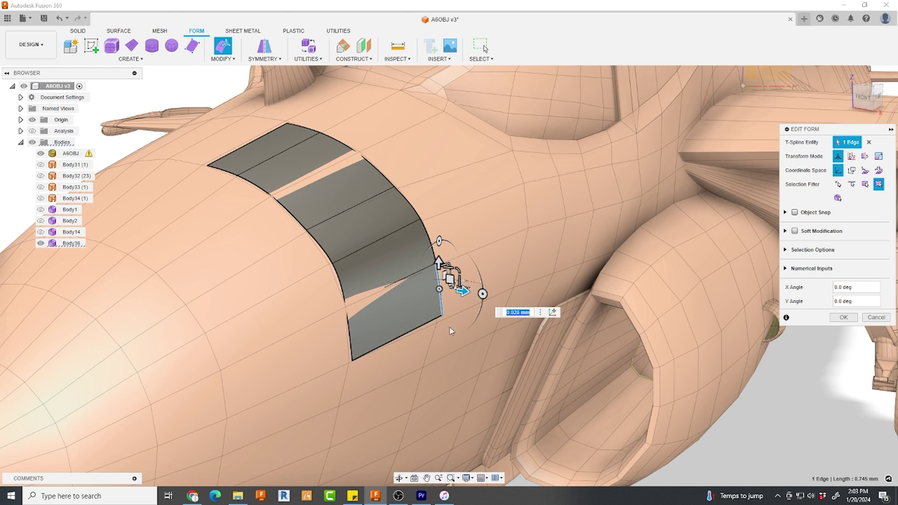
left_click(843, 317)
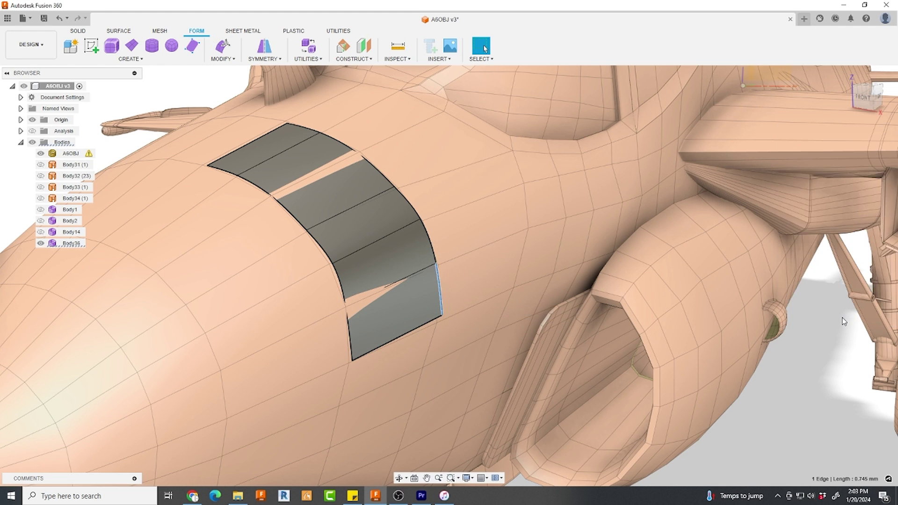
- Select the whole T-Spline strip and look up the Pull command for snapping its vertices to a surface
left_click(359, 237)
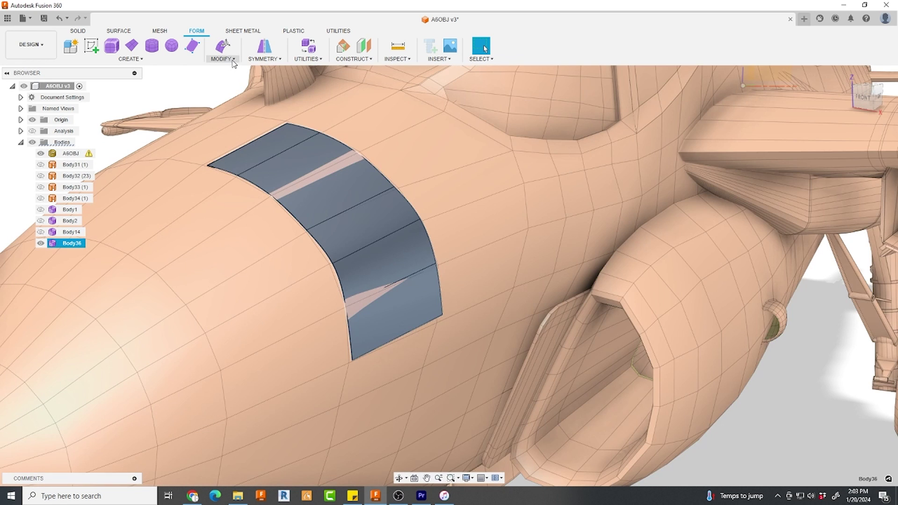
left_click(232, 59)
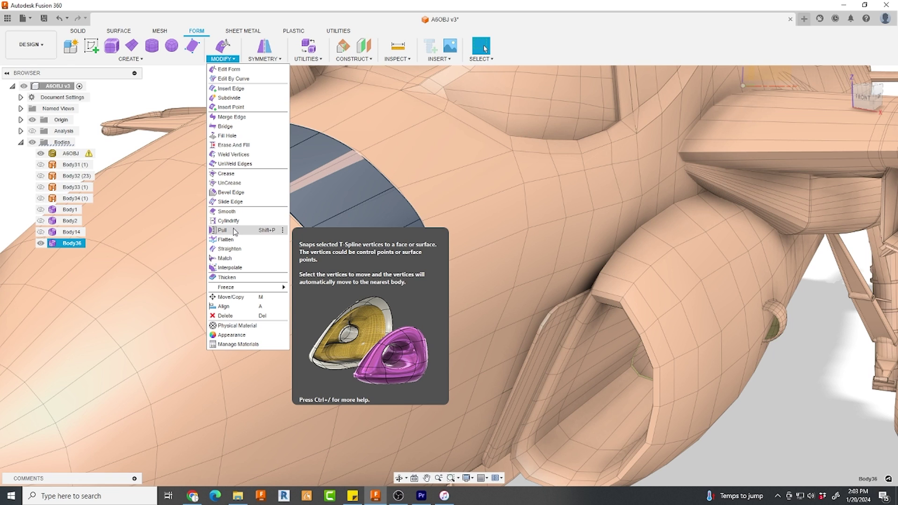
left_click(283, 231)
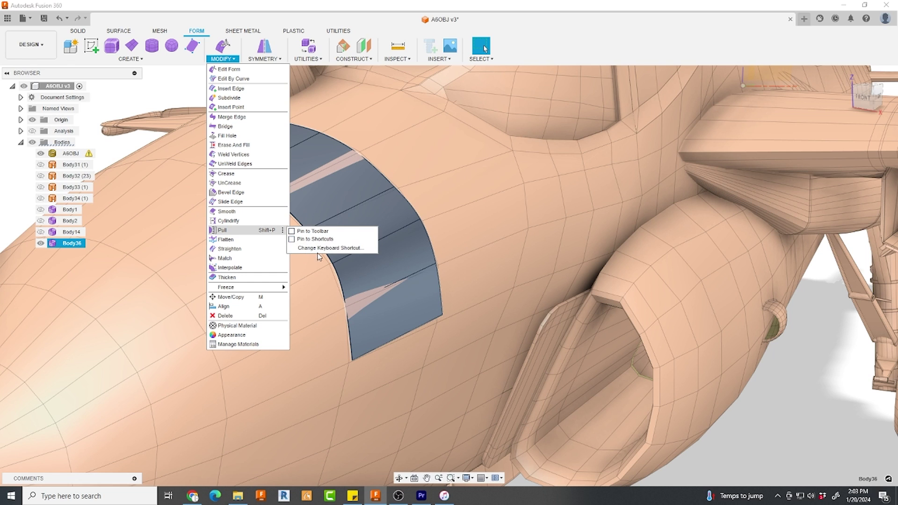
left_click(222, 231)
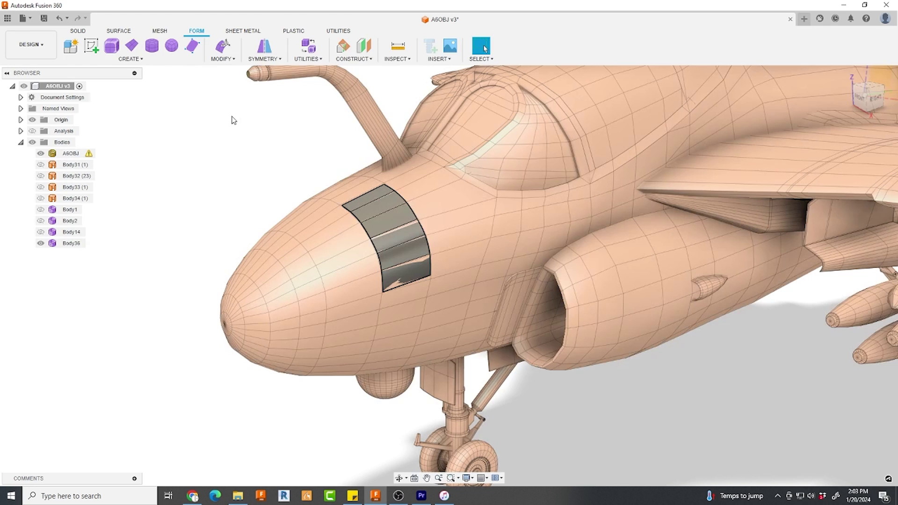
- Switch to the mesh tools and hide the T-Spline strip body, Body36
left_click(159, 31)
left_click(52, 243)
left_click(40, 244)
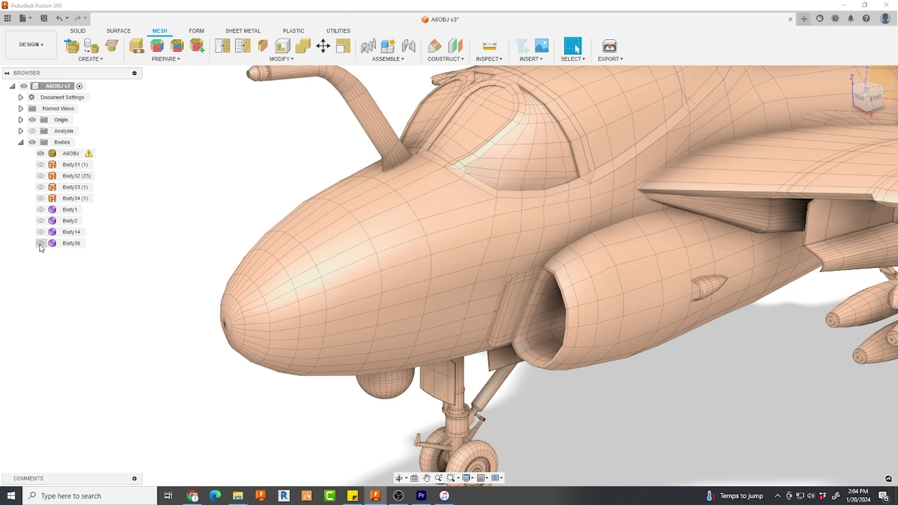
- Create a mesh section sketch of the A6OBJ body across the nose, offset -31.447 mm from the XZ plane
left_click(112, 47)
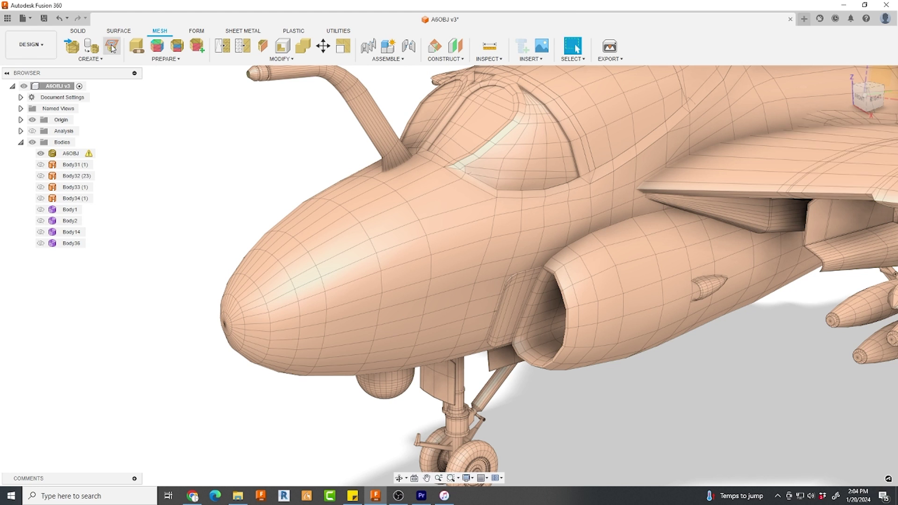
scroll(274, 176, "down", 5)
middle_click_drag(272, 177, 253, 277)
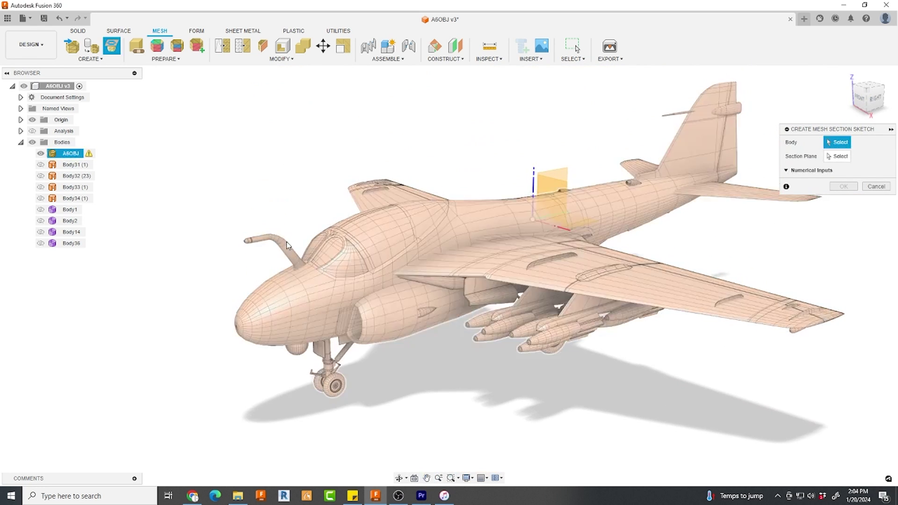
left_click(359, 242)
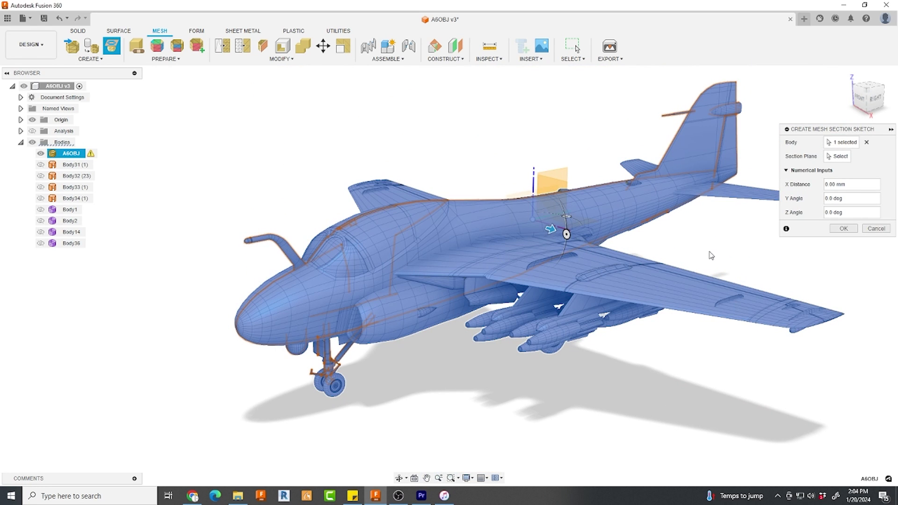
left_click(832, 156)
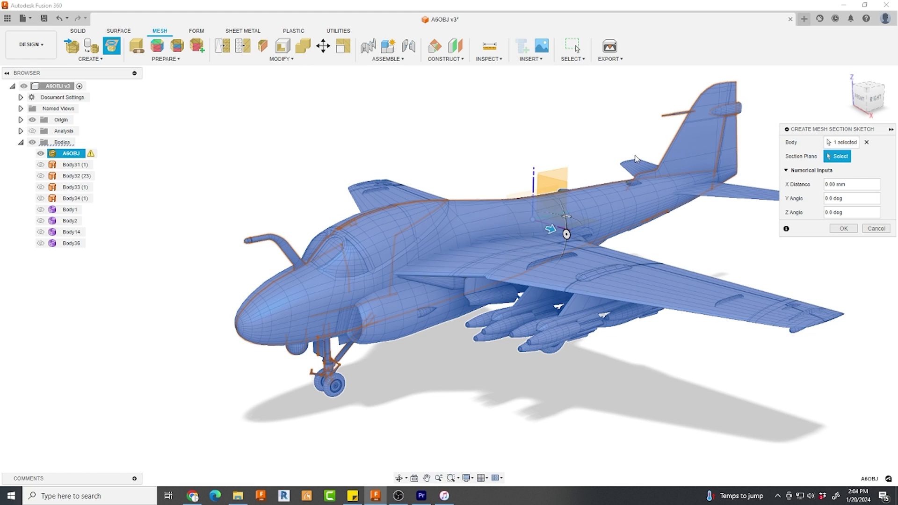
left_click(554, 187)
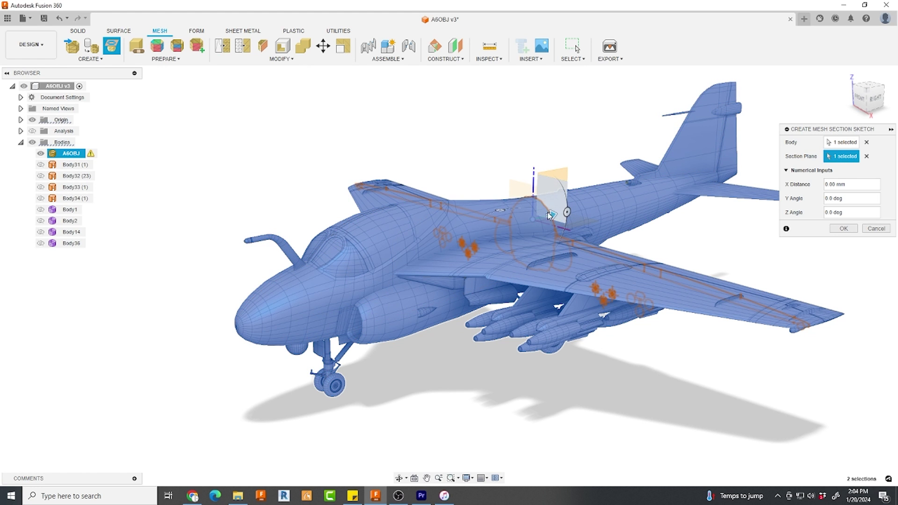
left_click_drag(551, 214, 320, 298)
scroll(300, 302, "up", 5)
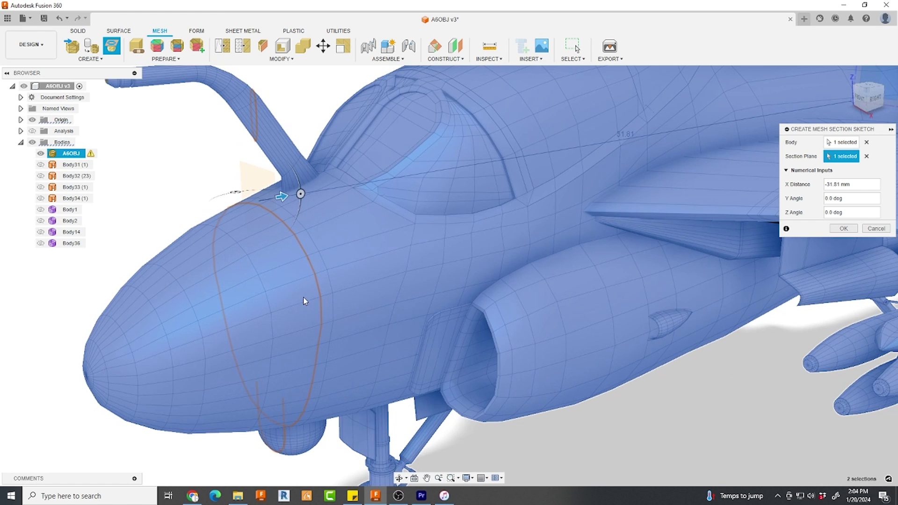
left_click_drag(282, 197, 292, 198)
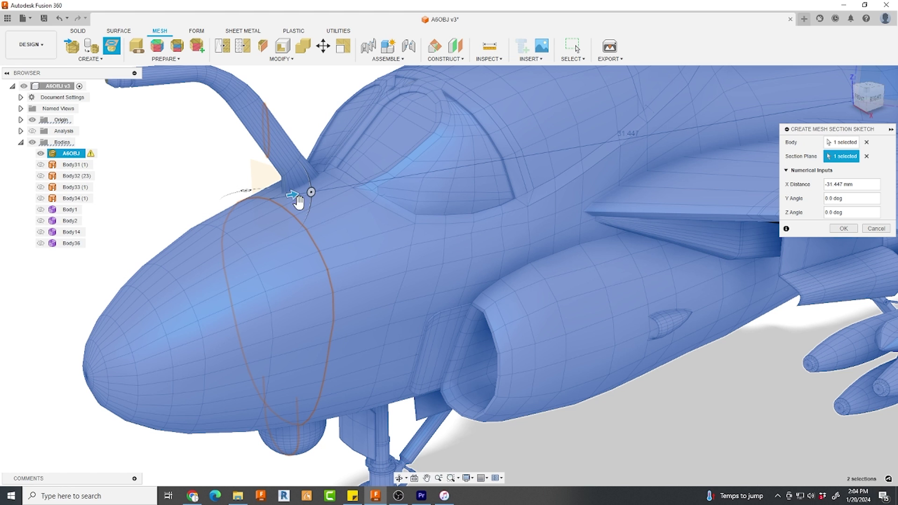
left_click(843, 228)
key("Escape")
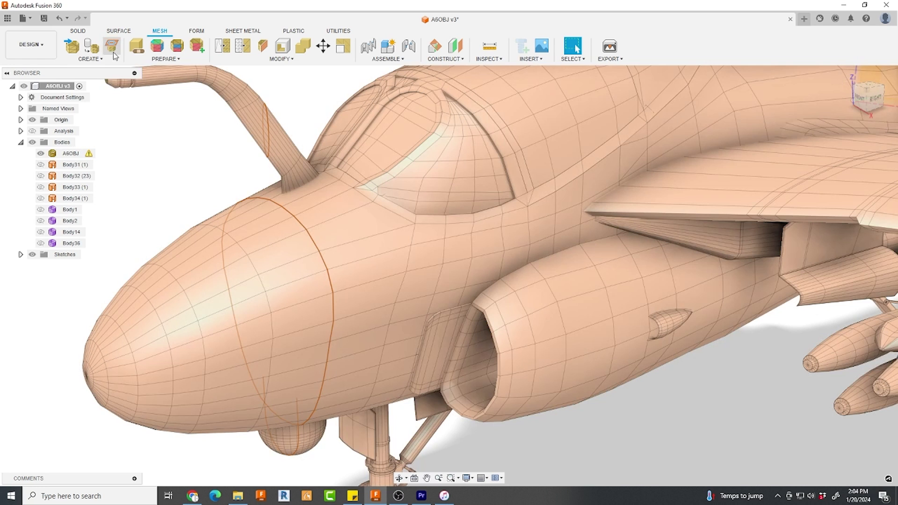
- Create a second mesh section sketch of A6OBJ parallel to the XZ plane, forward of the first and near a mesh edge loop
left_click(112, 47)
scroll(229, 206, "down", 8)
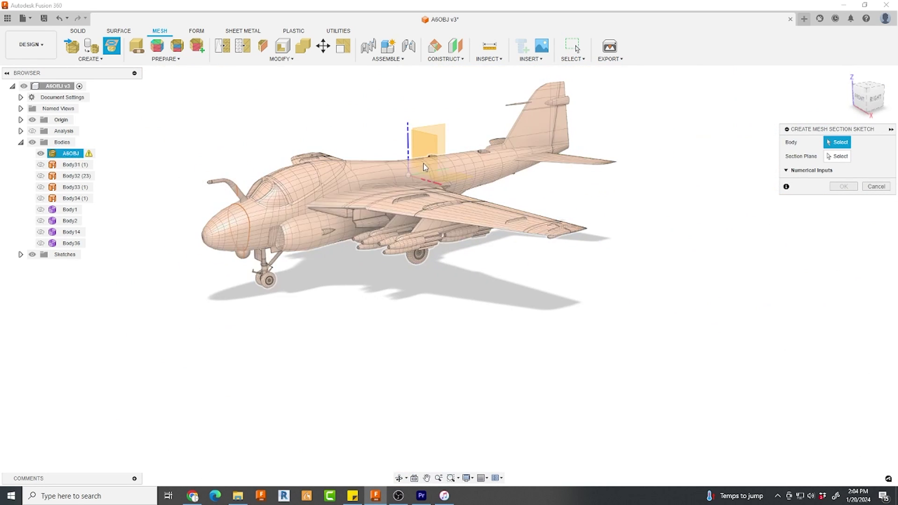
left_click(837, 156)
left_click(428, 142)
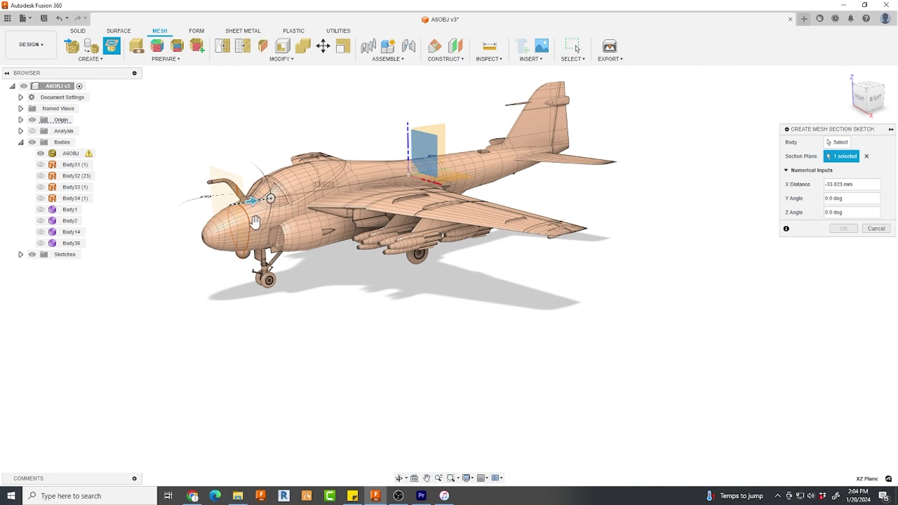
scroll(230, 186, "up", 5)
left_click_drag(229, 187, 262, 188)
left_click(841, 142)
left_click(440, 211)
left_click(874, 99)
scroll(239, 187, "up", 5)
left_click_drag(263, 132, 239, 132)
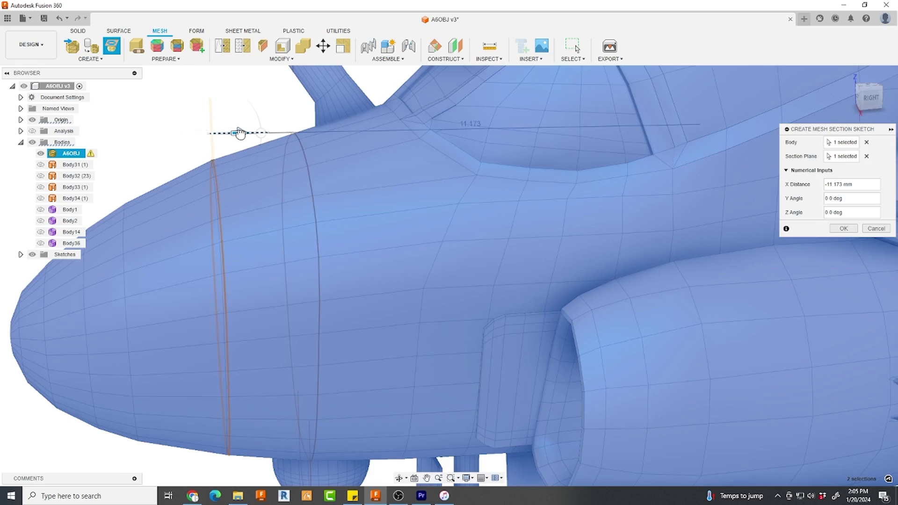
left_click(844, 77)
left_click(843, 229)
- Set up a third mesh section sketch of A6OBJ closer to the nose tip, offset about -35 mm from the XZ plane
left_click(112, 46)
left_click(840, 156)
left_click(503, 135)
left_click(840, 143)
left_click(515, 148)
left_click_drag(496, 150, 206, 194)
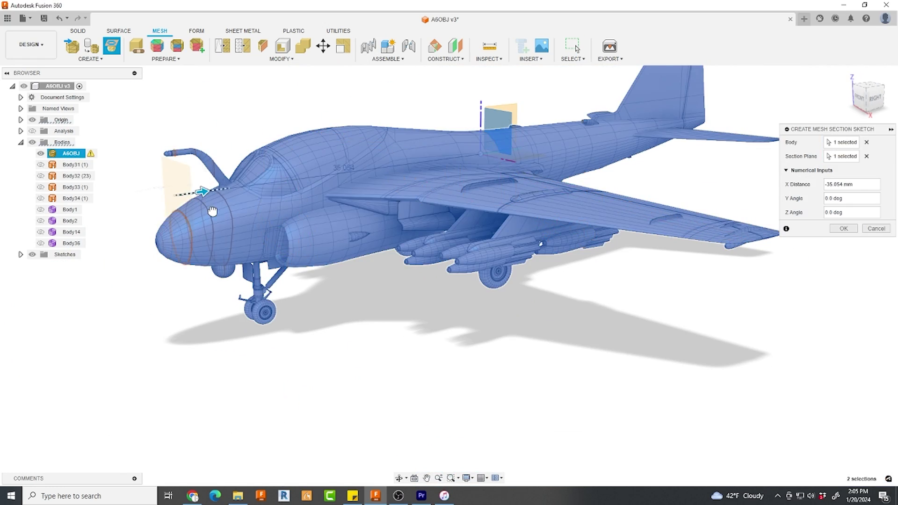
scroll(208, 195, "up", 5)
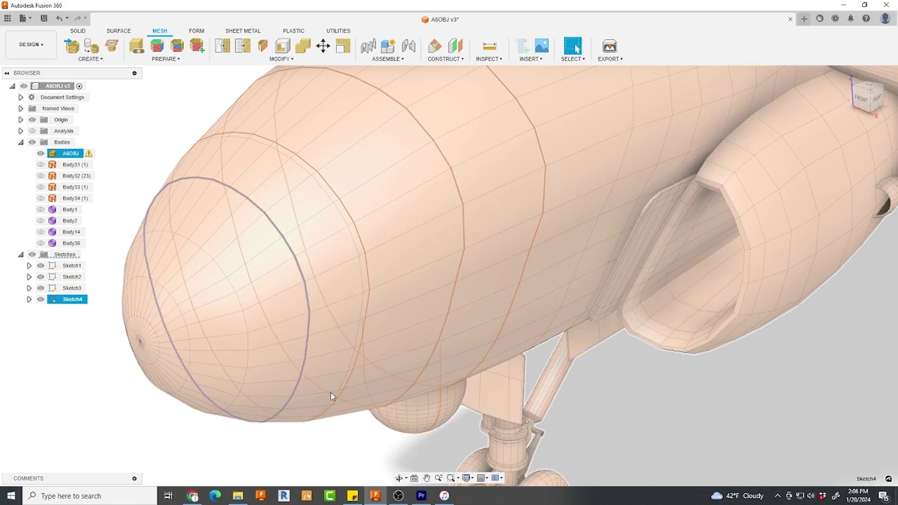
- Open Sketch4, the mesh section sketch nearest the nose tip, for editing
right_click(77, 302)
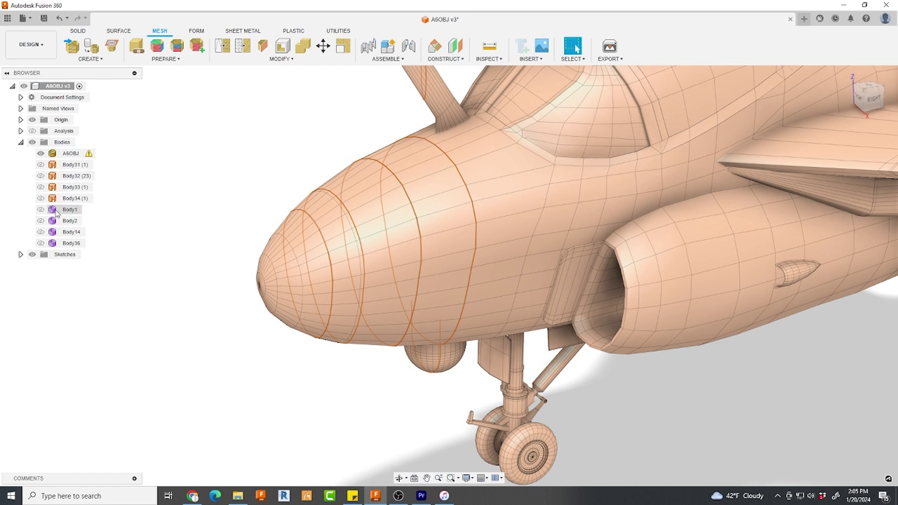
left_click(21, 254)
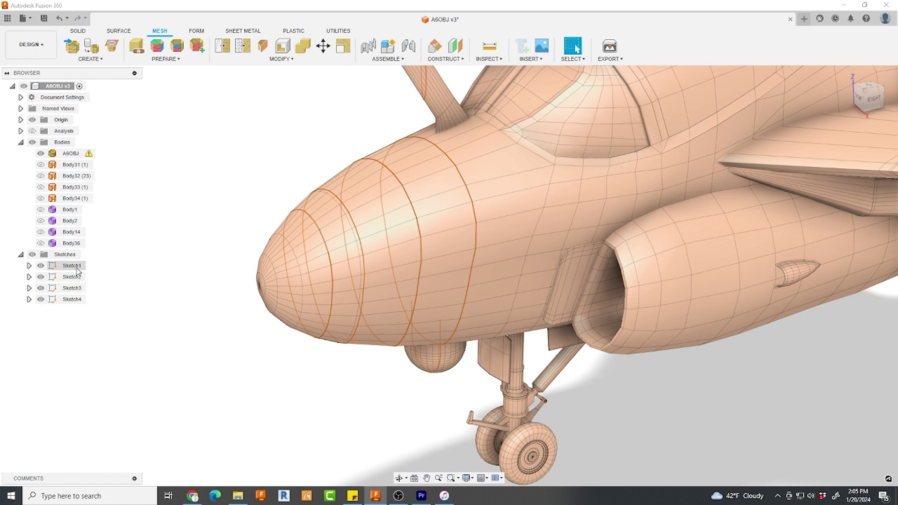
left_click(69, 300)
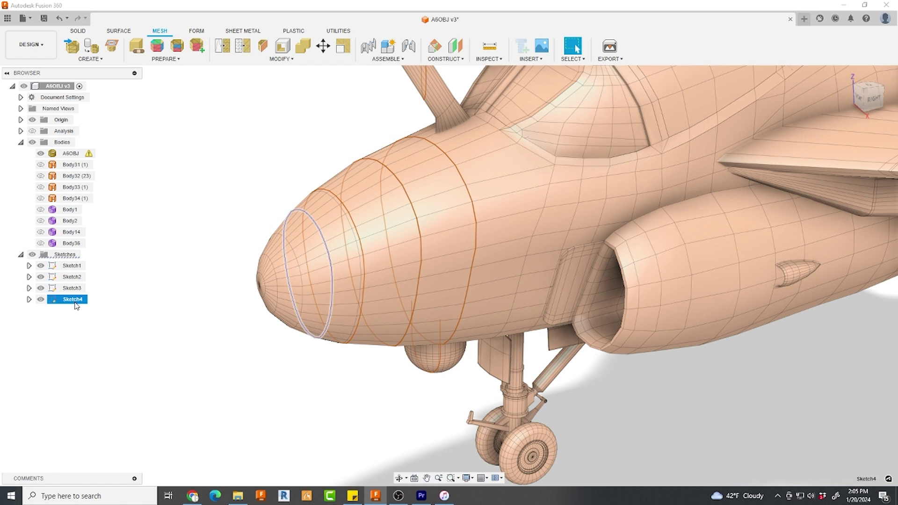
scroll(153, 276, "down", 4)
middle_click_drag(154, 275, 203, 270, "shift")
scroll(295, 254, "up", 3)
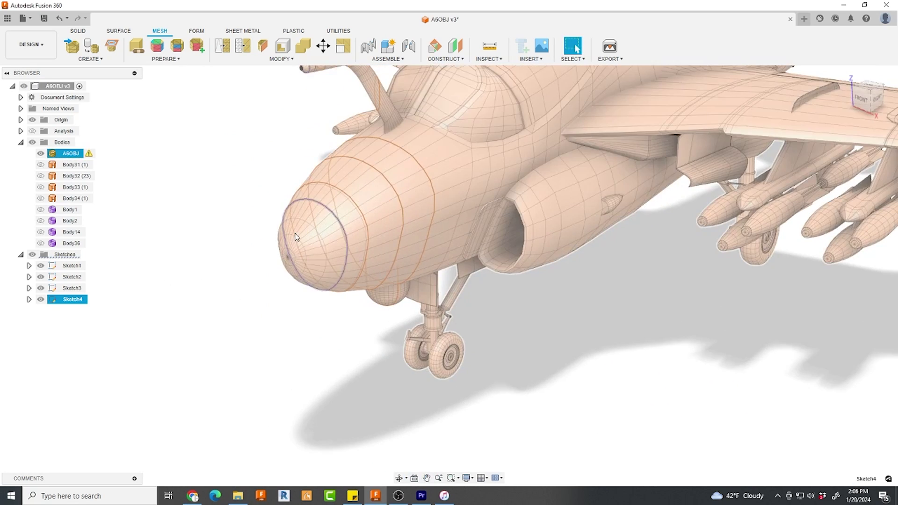
scroll(353, 215, "up", 5)
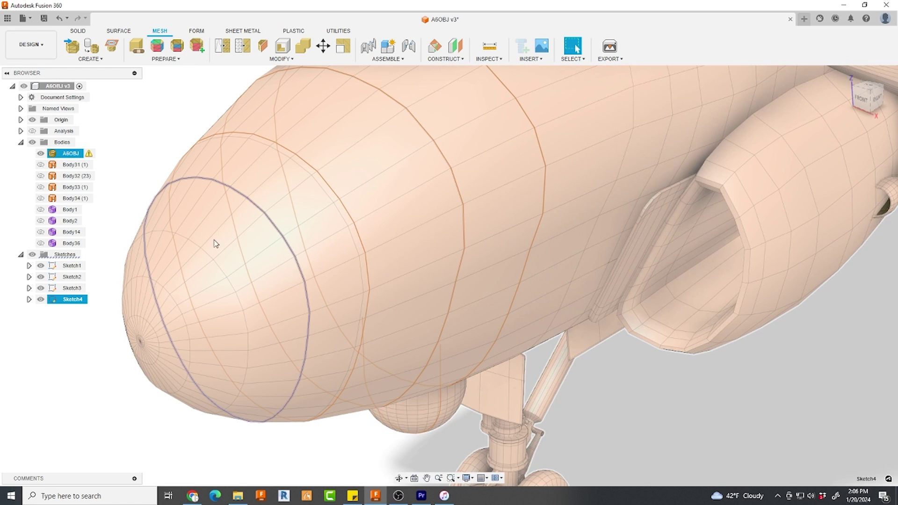
scroll(271, 265, "down", 4)
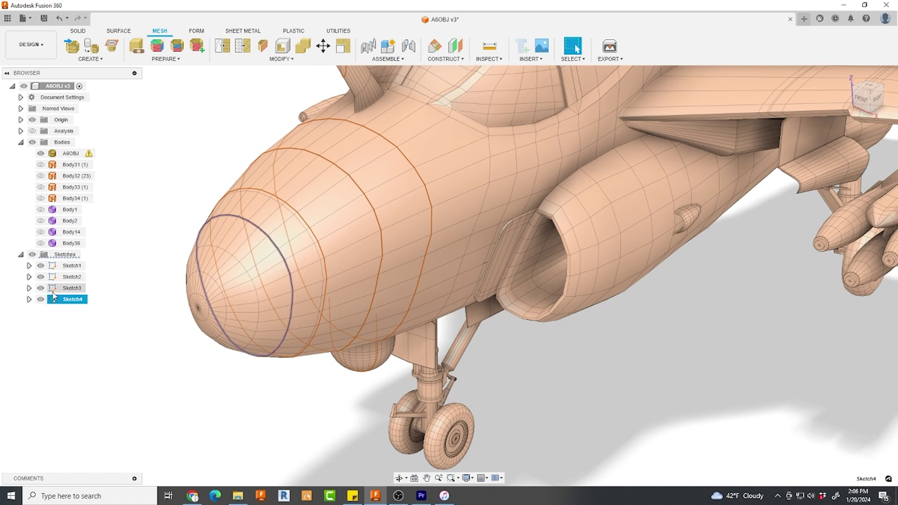
right_click(75, 300)
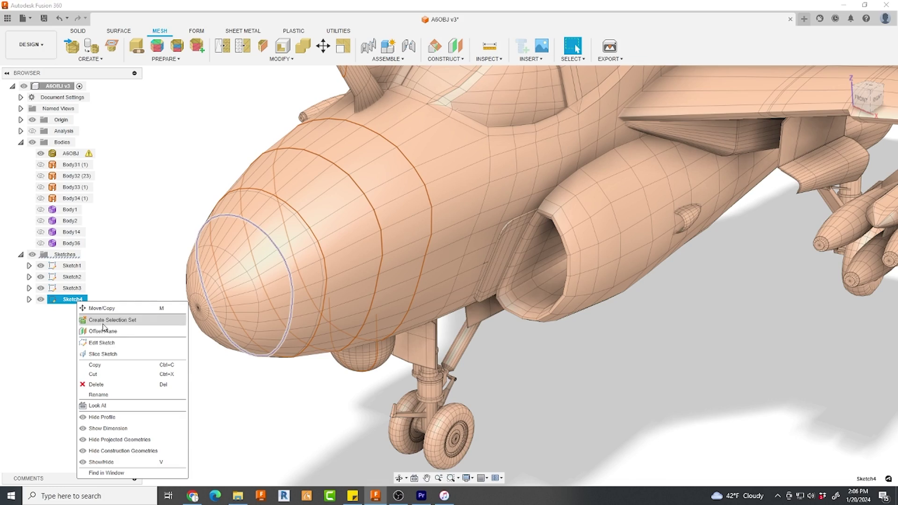
left_click(106, 343)
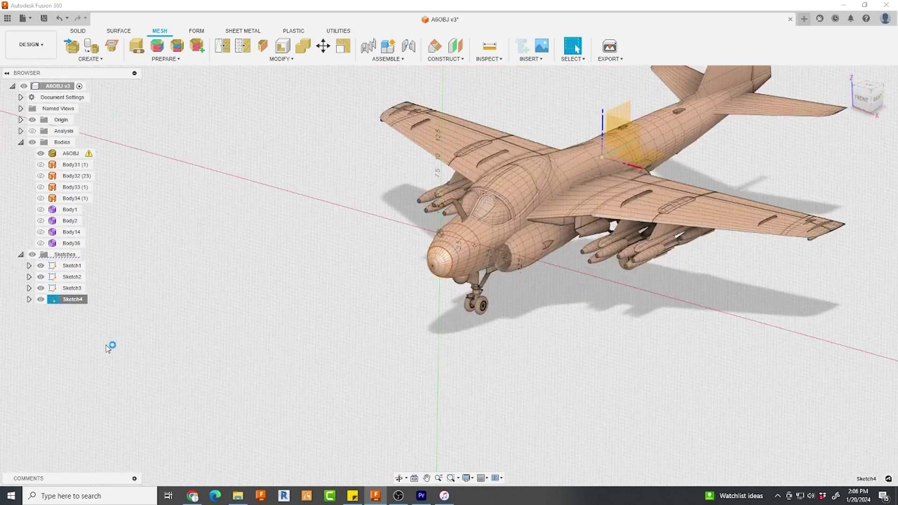
middle_click_drag(571, 202, 363, 233, "shift")
scroll(363, 233, "up", 3)
scroll(419, 201, "up", 3)
scroll(419, 201, "up", 5)
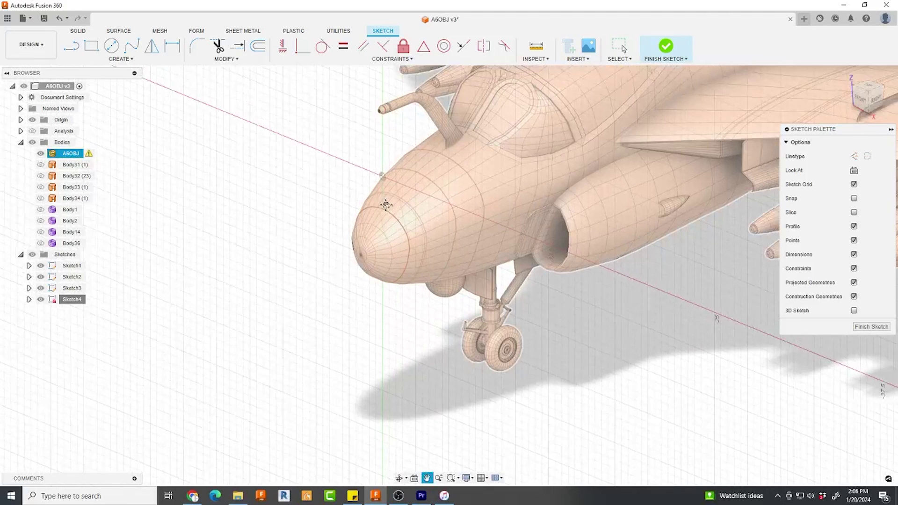
- Fit a spline to one half of the Sketch4 mesh section, from its top centre to its bottom centre, and finish the sketch
left_click(130, 60)
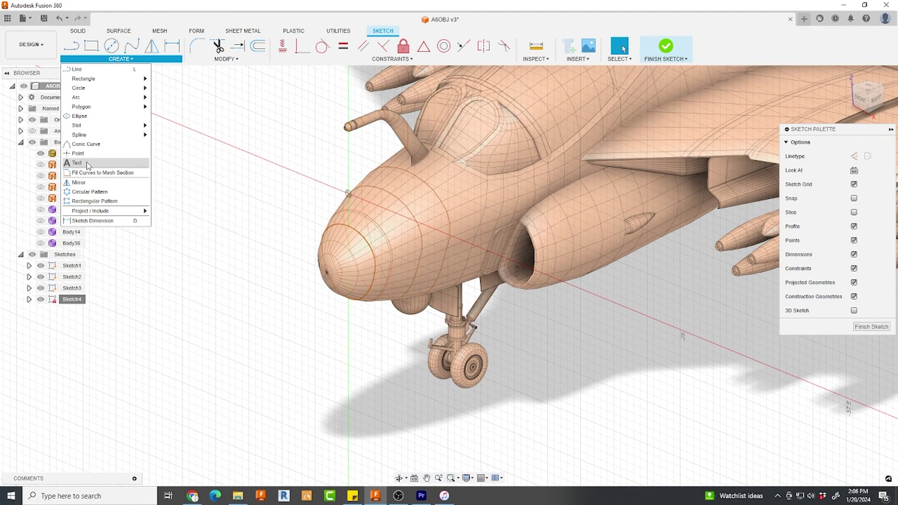
left_click(112, 173)
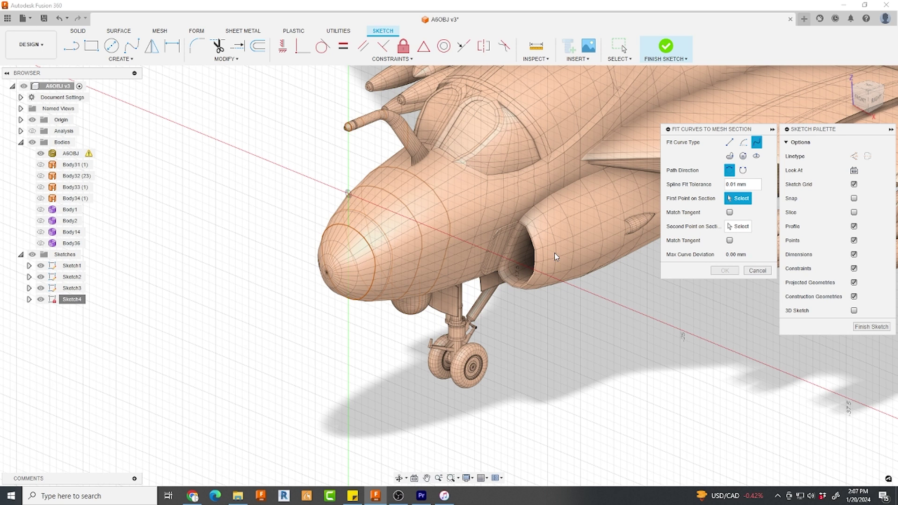
scroll(356, 231, "up", 3)
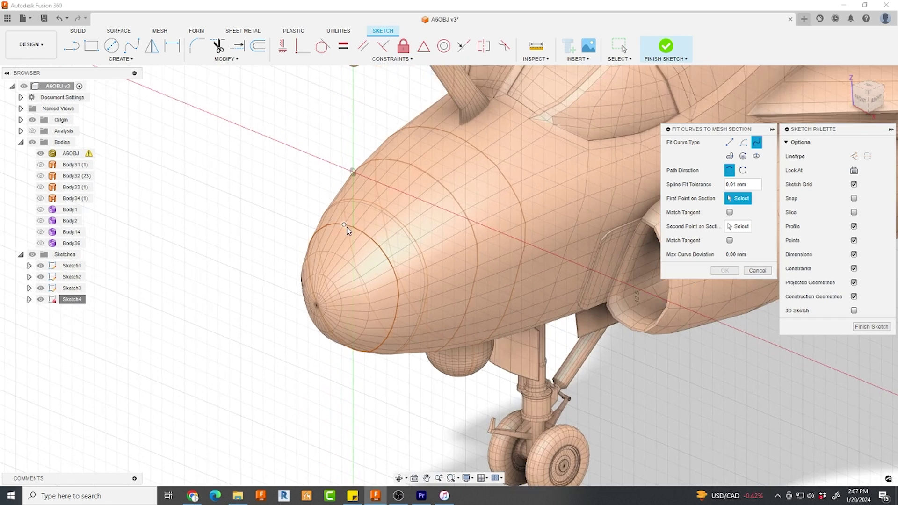
left_click(353, 227)
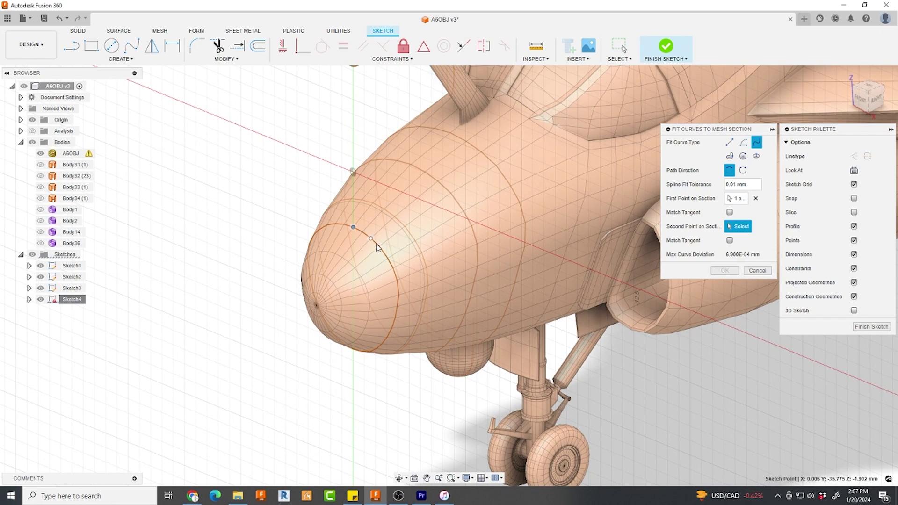
left_click(387, 337)
middle_click_drag(387, 337, 412, 297, "shift")
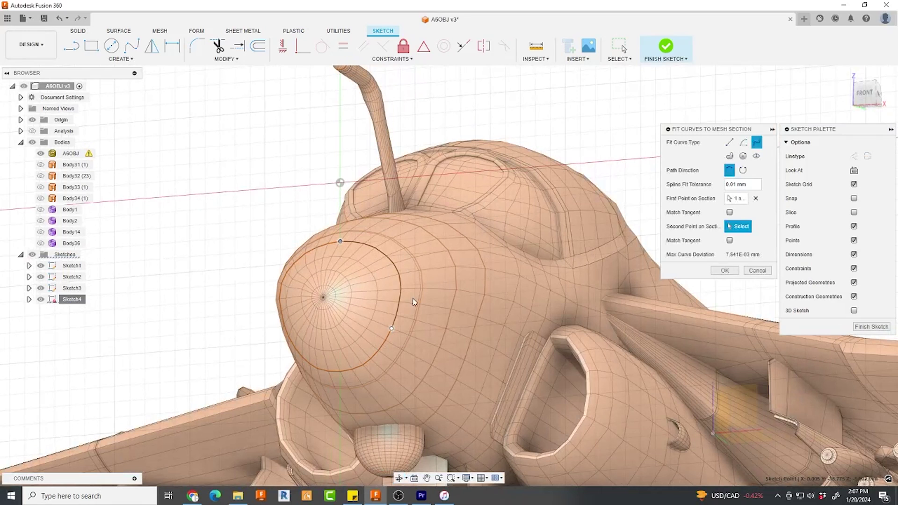
left_click(340, 372)
scroll(408, 262, "up", 4)
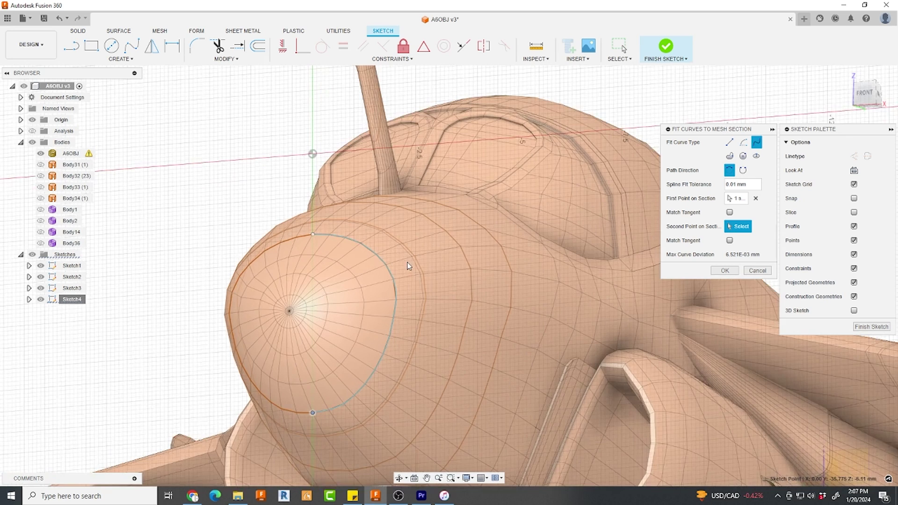
scroll(391, 271, "up", 5)
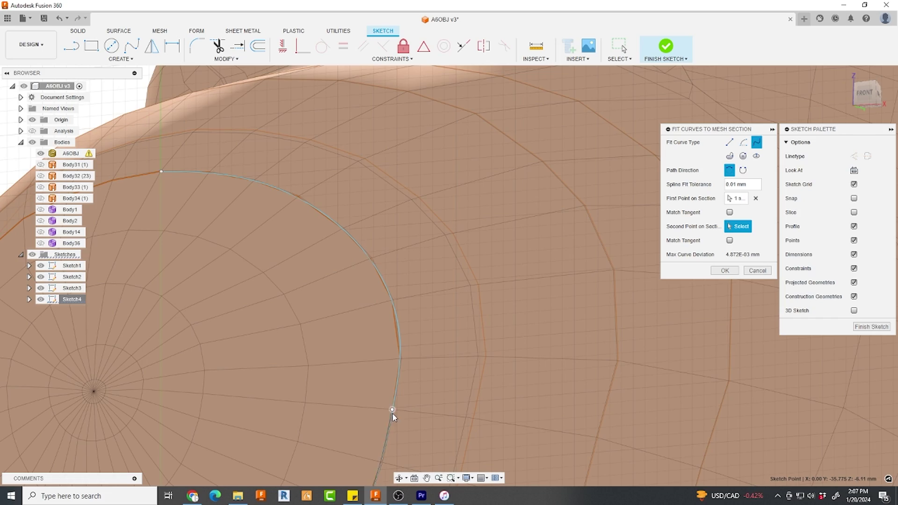
scroll(358, 451, "down", 3)
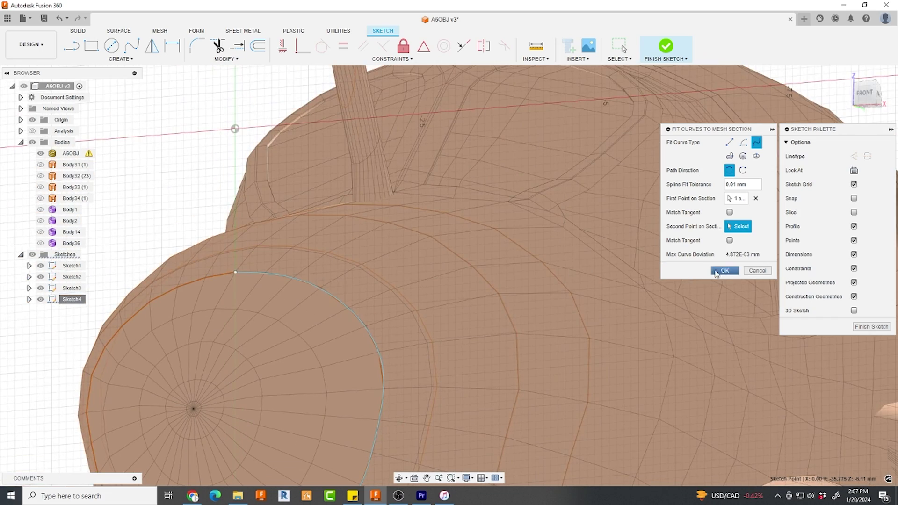
left_click(724, 271)
scroll(406, 251, "down", 3)
middle_click_drag(385, 239, 366, 254, "shift")
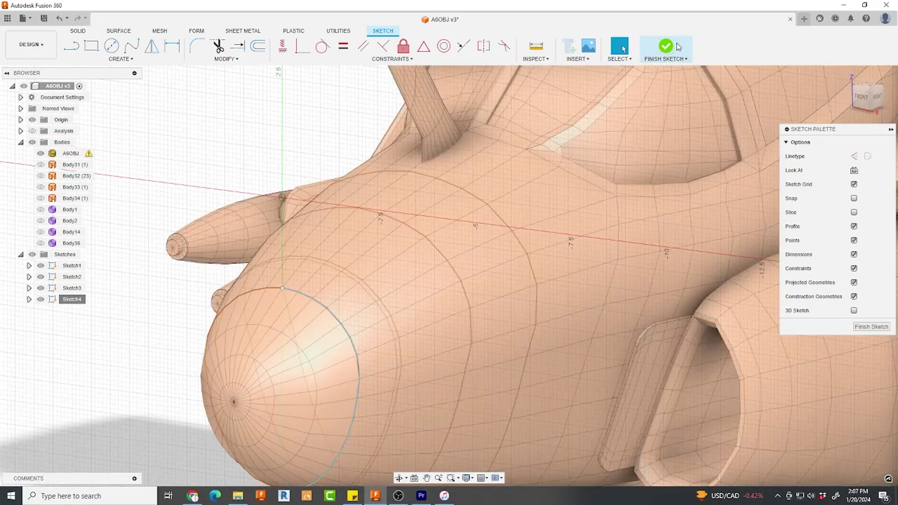
left_click(678, 47)
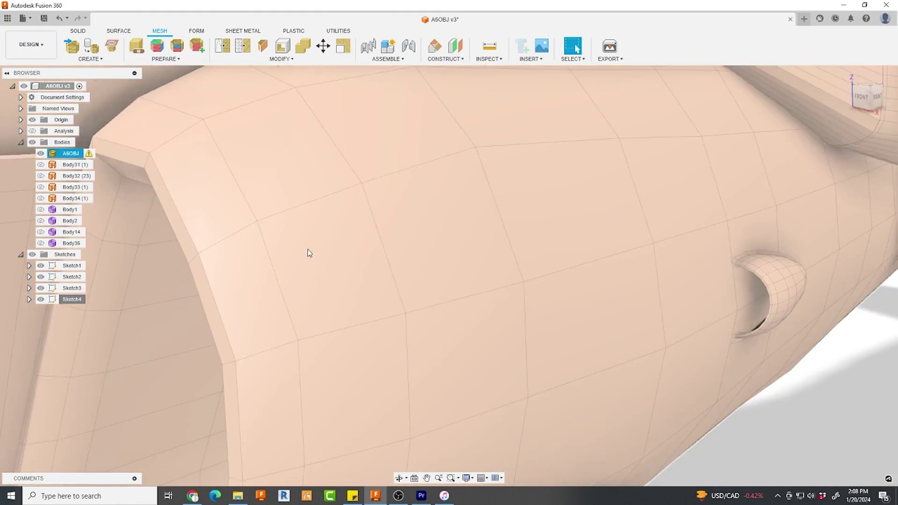
- Edit Sketch3, fit a spline along the same half of its mesh section from top centre to bottom centre, and finish the sketch
right_click(71, 288)
left_click(93, 332)
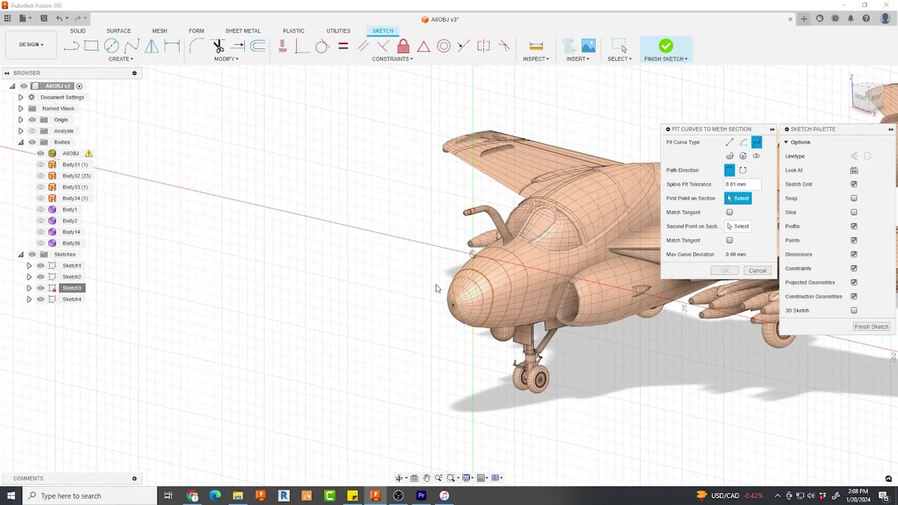
scroll(441, 286, "up", 5)
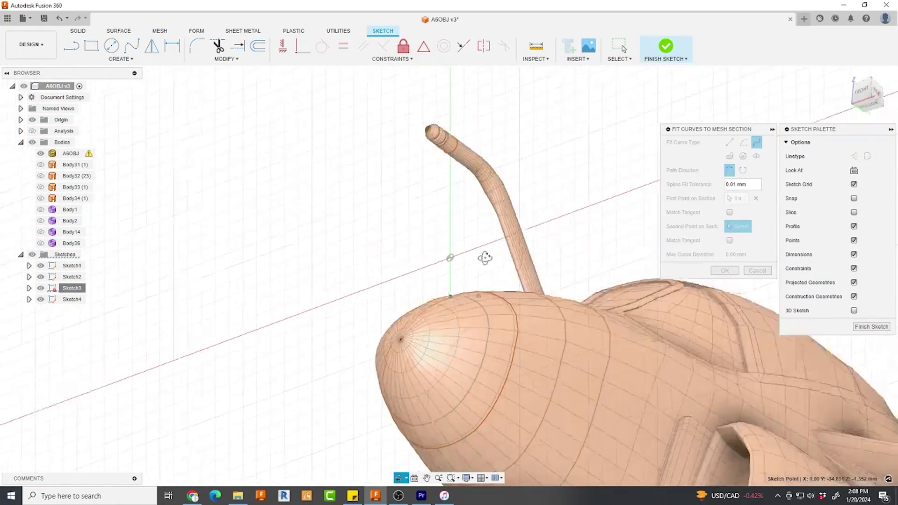
left_click(447, 298)
left_click(447, 442)
key("Return")
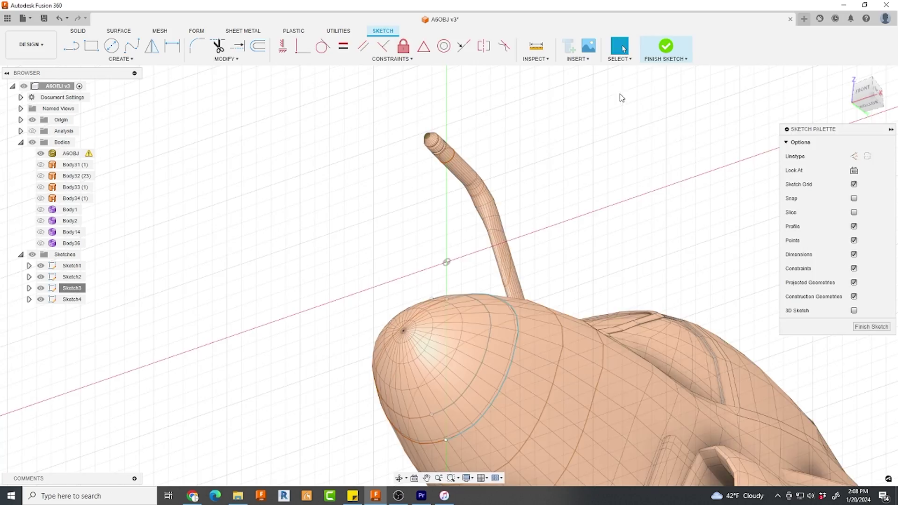
left_click(666, 47)
- Fit matching half-section splines to the mesh sections in Sketch2 and Sketch1, finishing each sketch
right_click(72, 276)
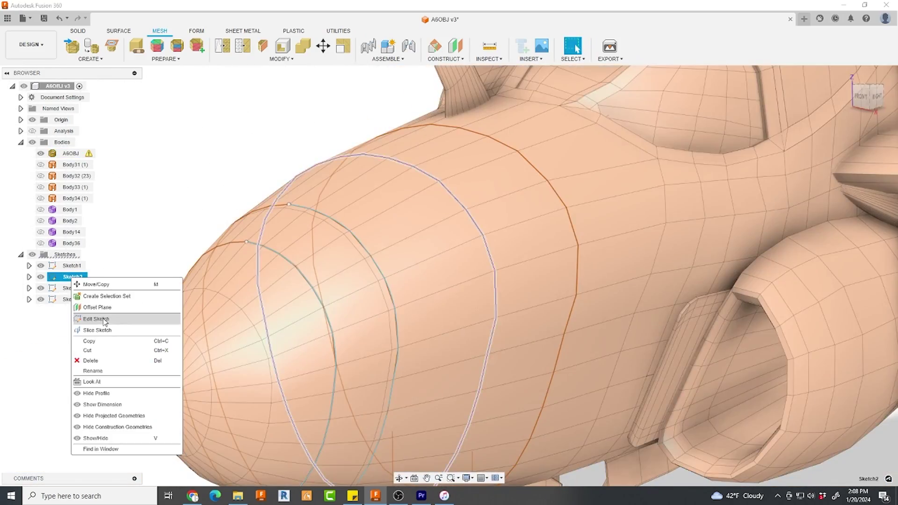
left_click(95, 319)
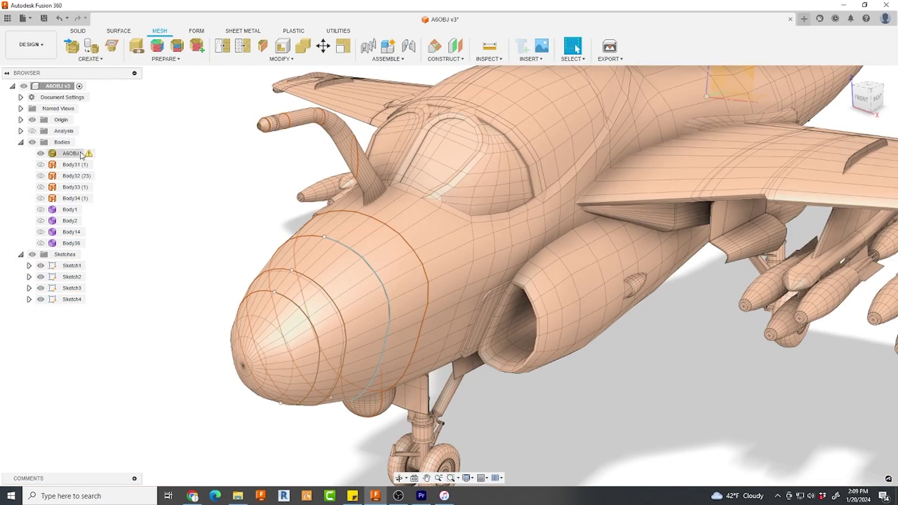
right_click(71, 266)
left_click(211, 306)
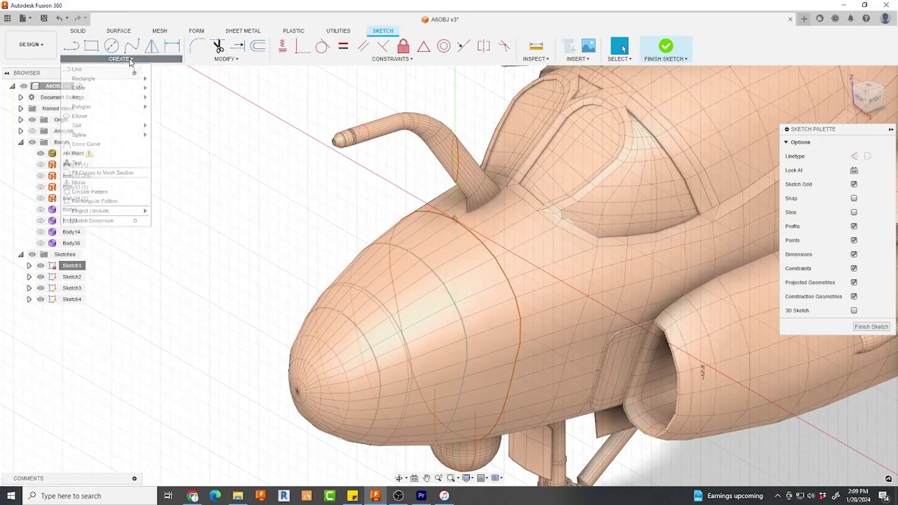
left_click(435, 179)
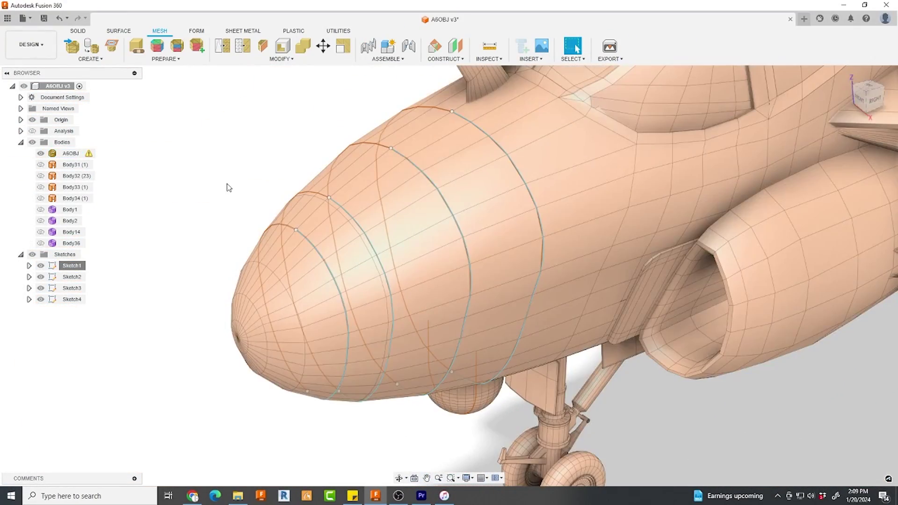
middle_click_drag(243, 224, 345, 227, "shift")
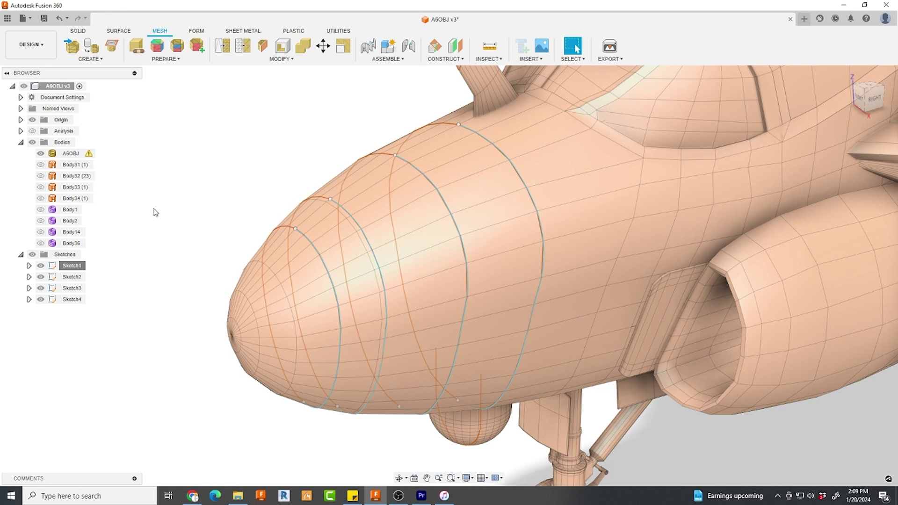
middle_click_drag(224, 189, 247, 174, "shift")
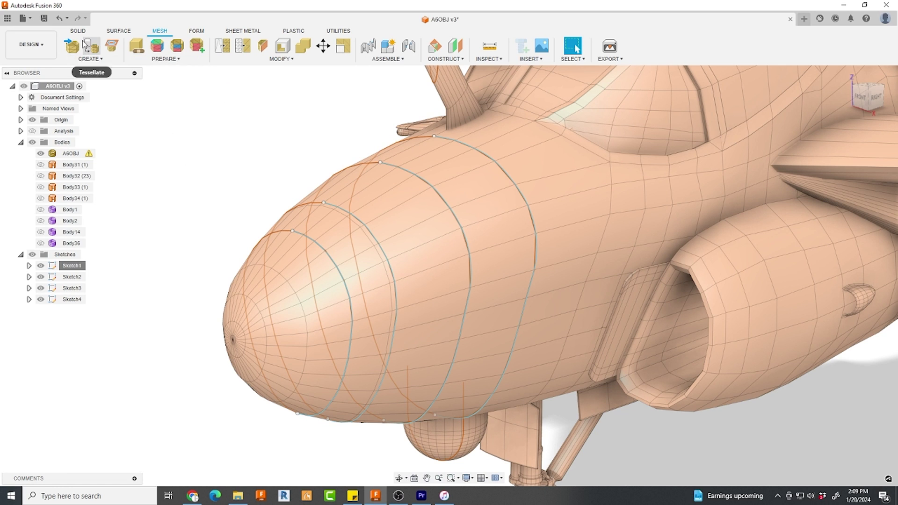
- Start a T-Spline Loft with the fitted Sketch3 spline as its first profile
left_click(198, 33)
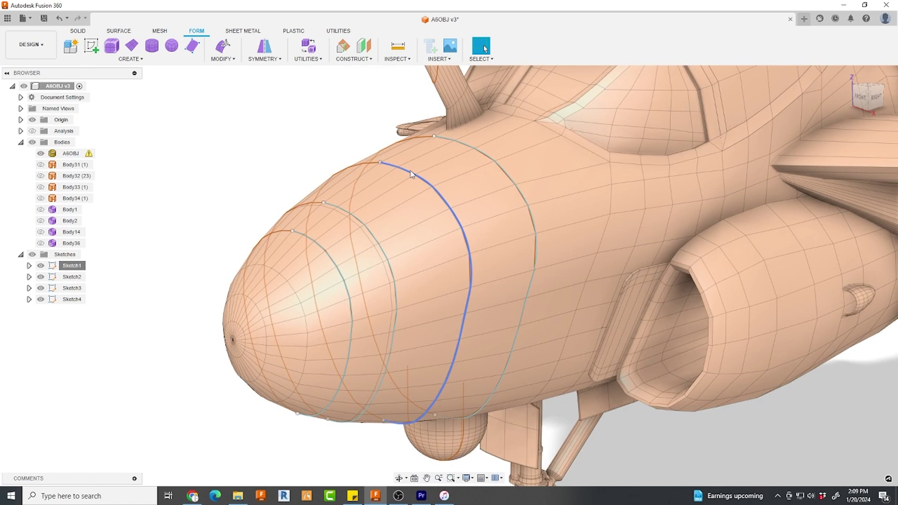
left_click(411, 174)
left_click(360, 225)
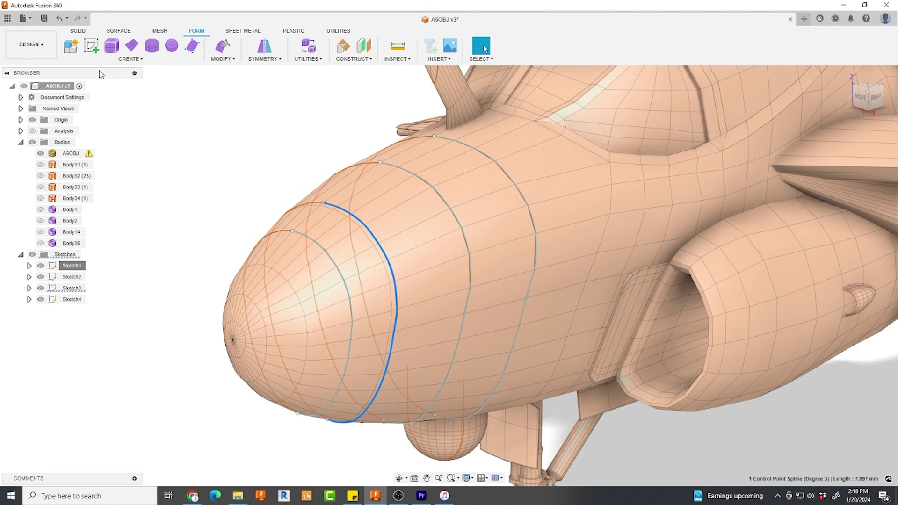
left_click(129, 65)
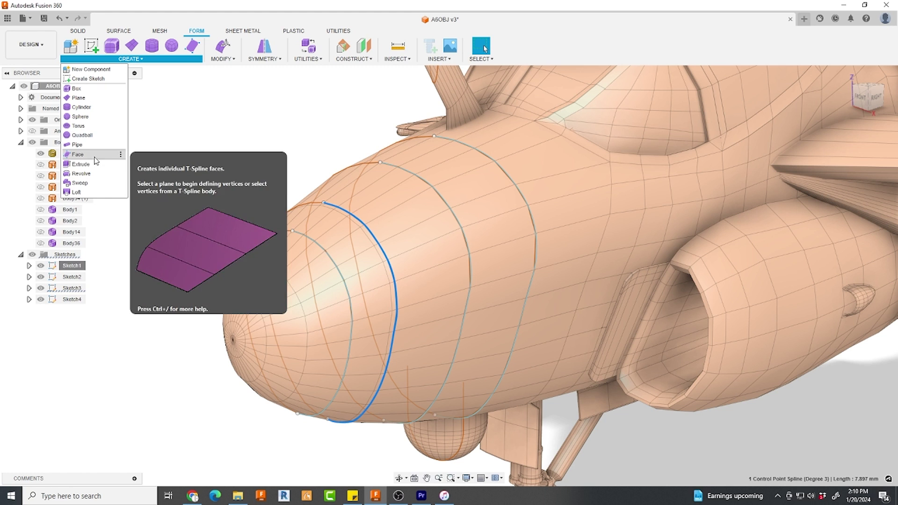
left_click(275, 55)
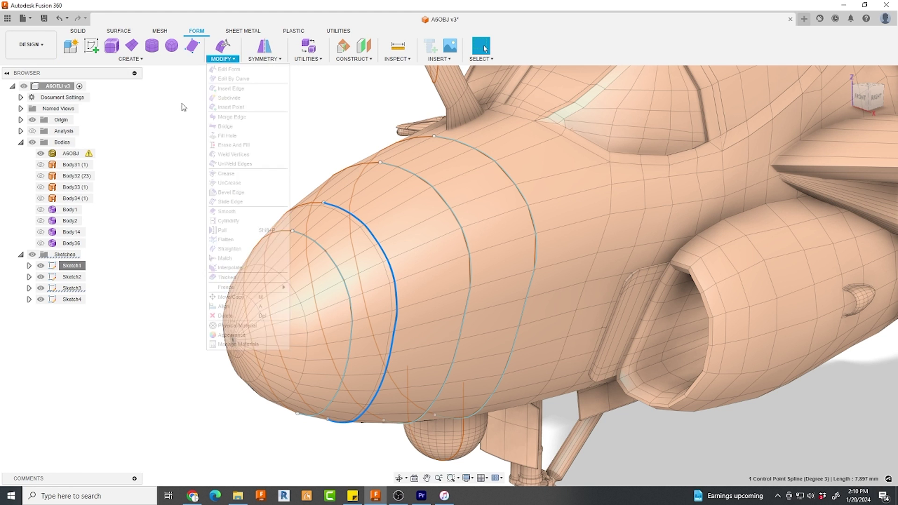
mouse_move(120, 63)
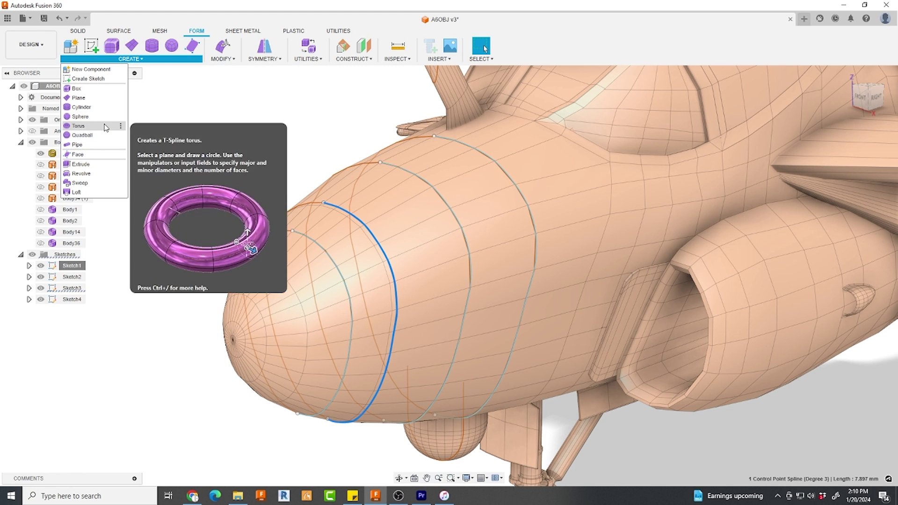
left_click(79, 192)
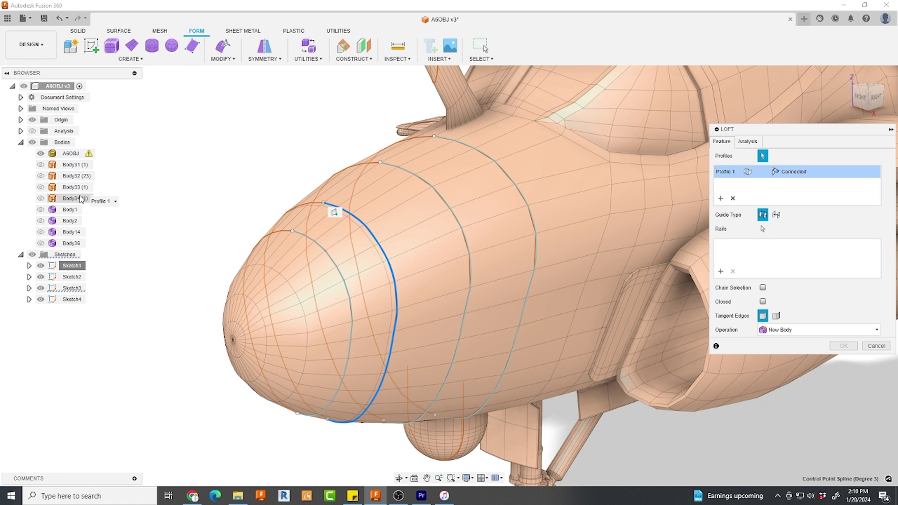
left_click(533, 216)
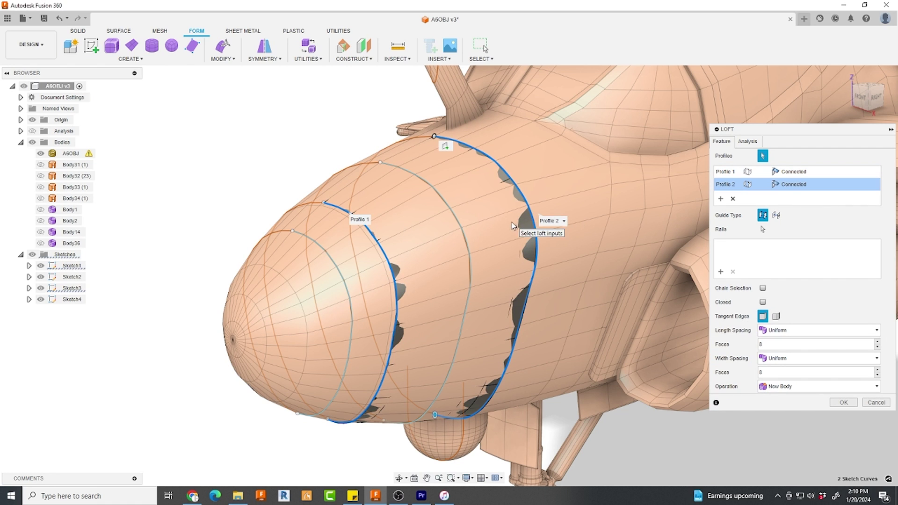
left_click(733, 199)
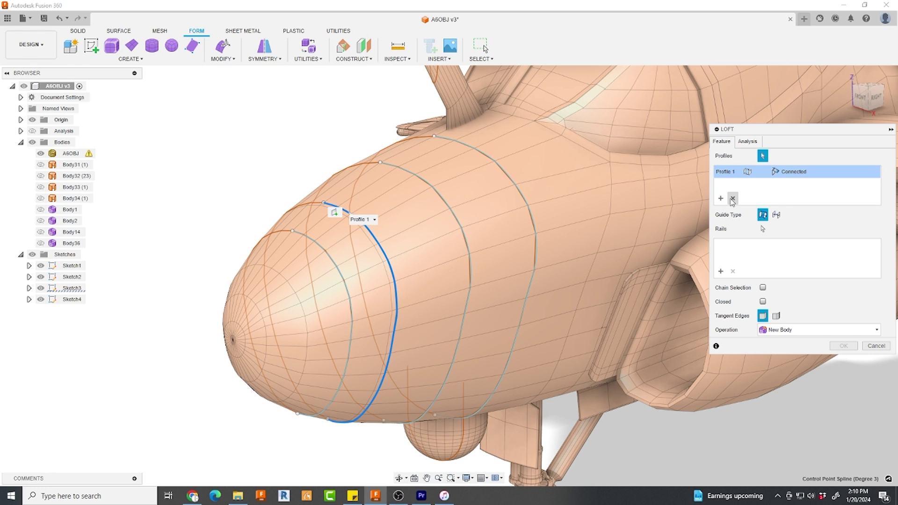
left_click(732, 198)
- Select the four fitted half-section splines as loft profiles in order from the rearmost, Sketch1, forward to Sketch4 at the nose
left_click(497, 163)
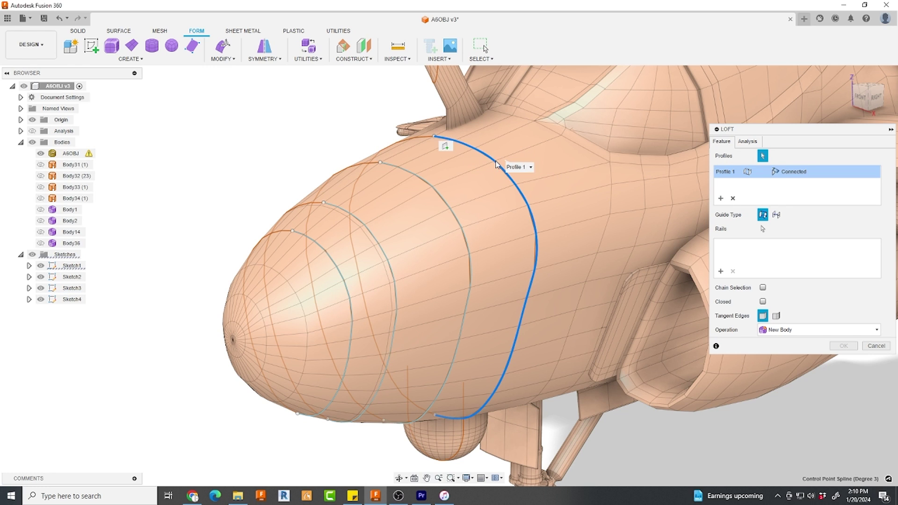
left_click(431, 188)
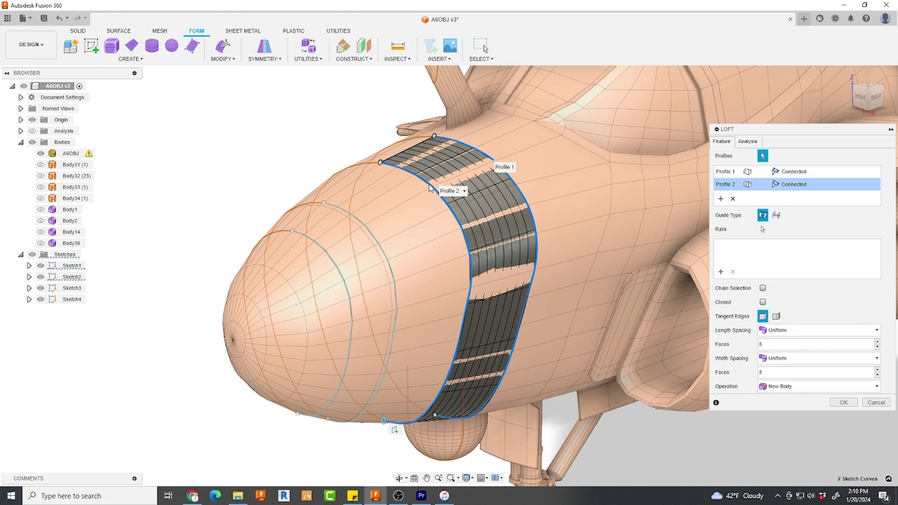
left_click(373, 232)
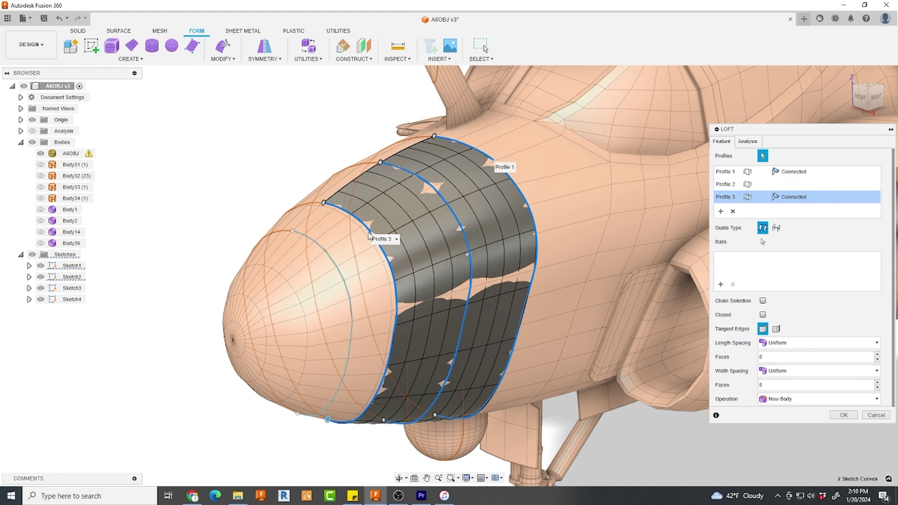
left_click(331, 263)
- Examine how closely the four-profile loft preview follows the nose mesh from above, the front and the side
mouse_move(338, 268)
middle_mouse_down("shift")
mouse_move(296, 248)
mouse_move(333, 235)
mouse_move(339, 256)
middle_mouse_up("shift")
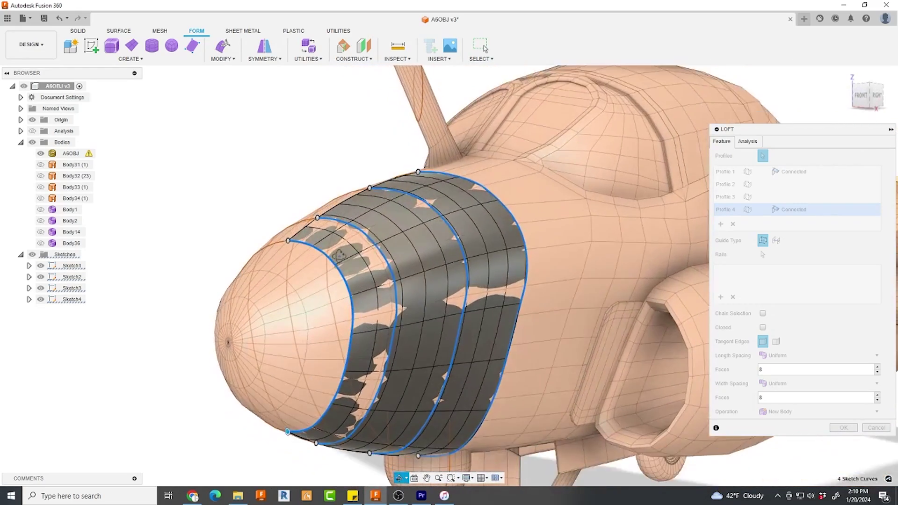
scroll(429, 255, "up", 5)
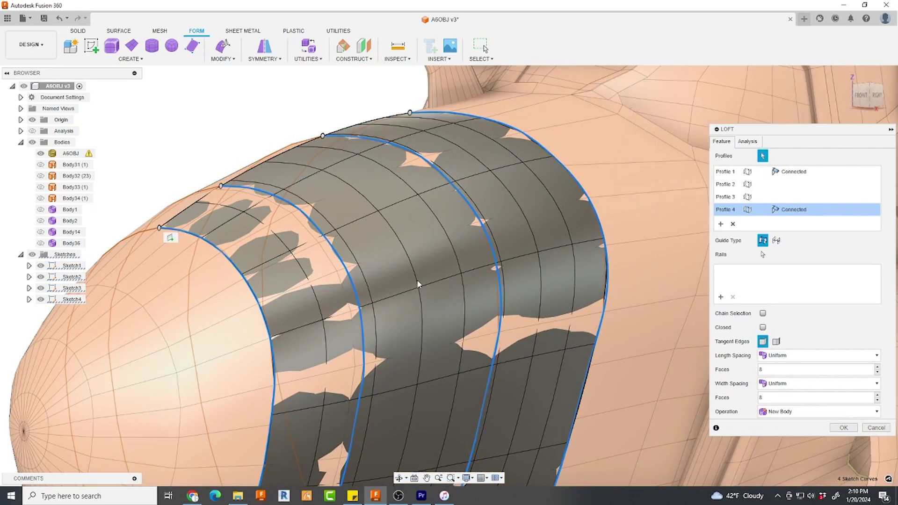
middle_click_drag(417, 282, 425, 253, "shift")
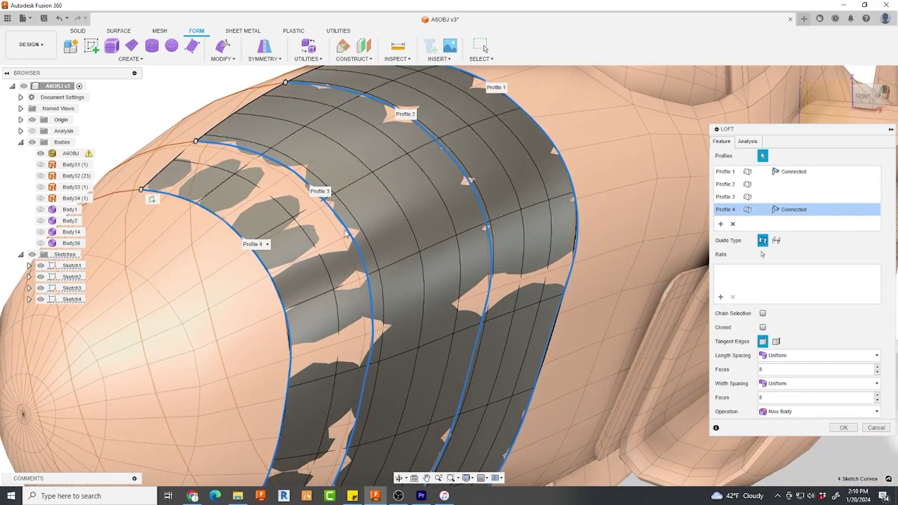
scroll(424, 253, "down", 8)
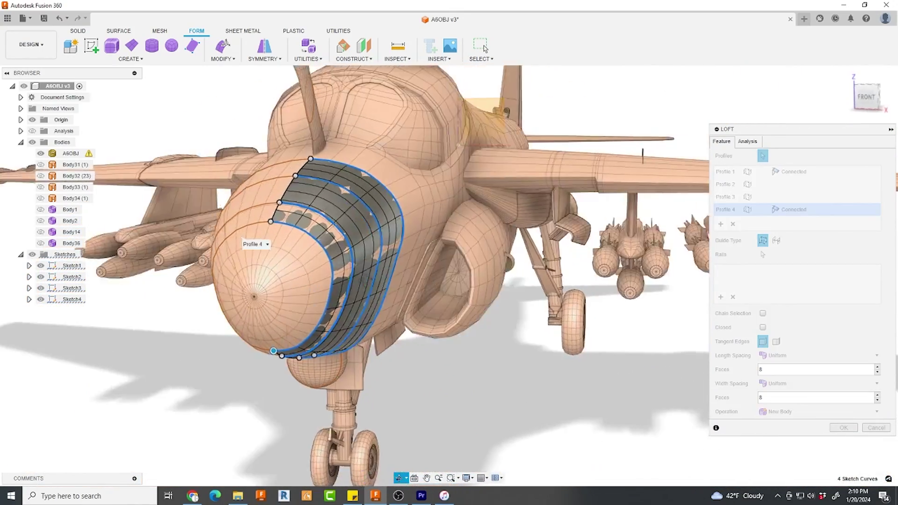
middle_click_drag(367, 280, 296, 286, "shift")
scroll(424, 237, "up", 4)
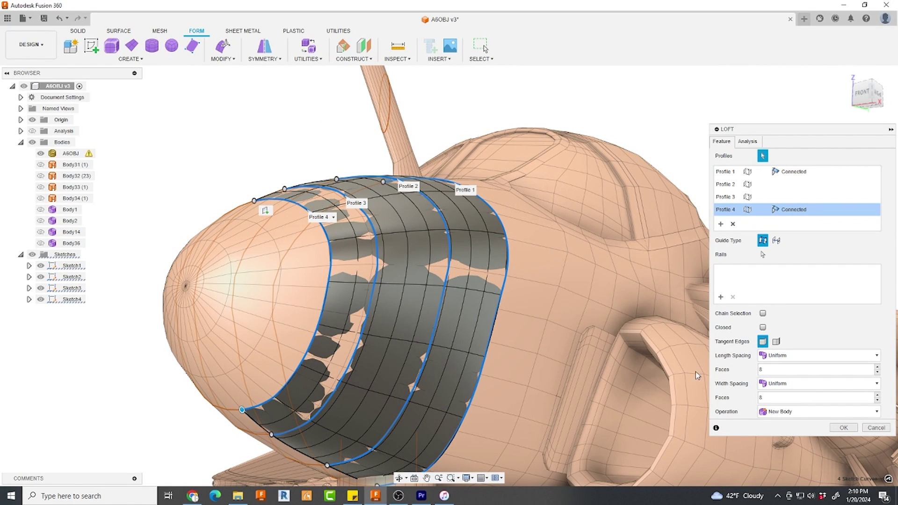
middle_click_drag(414, 387, 388, 355)
scroll(447, 283, "down", 2)
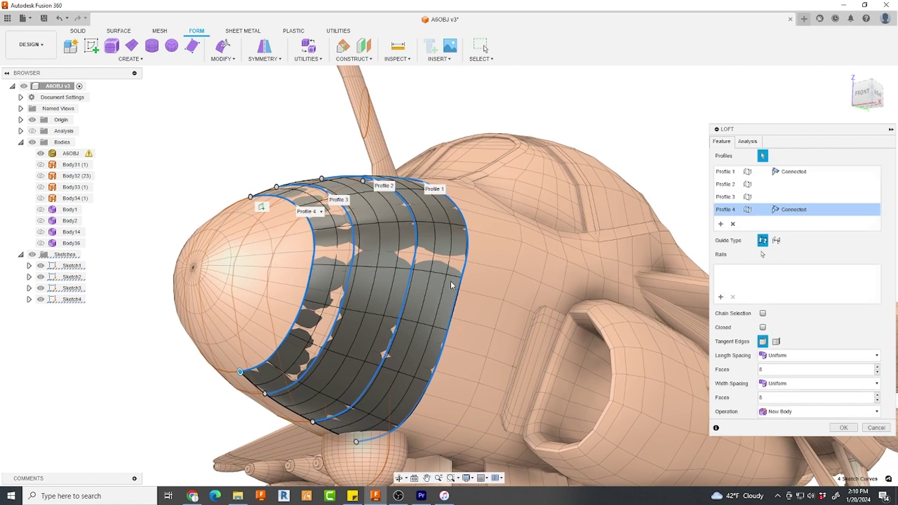
middle_click_drag(448, 284, 438, 294, "shift")
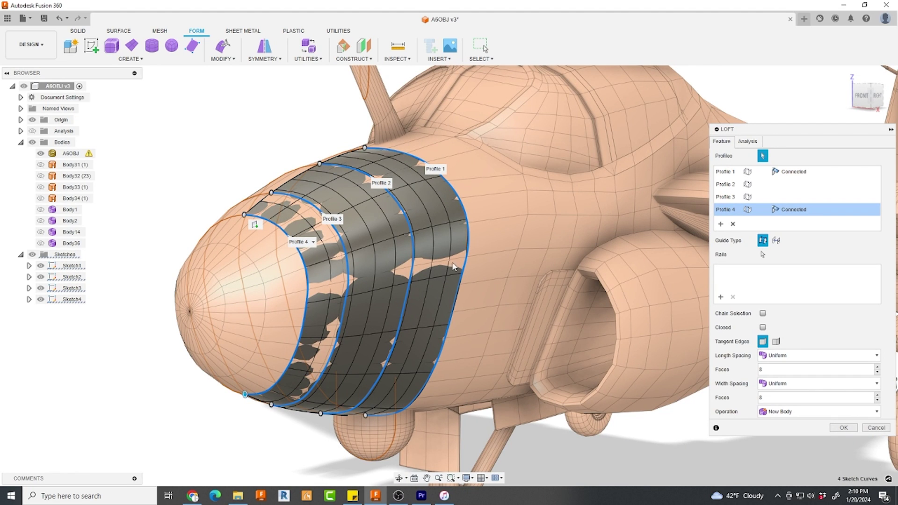
- Set the number of faces along the loft's length to 5, keeping uniform length spacing
left_click(877, 373)
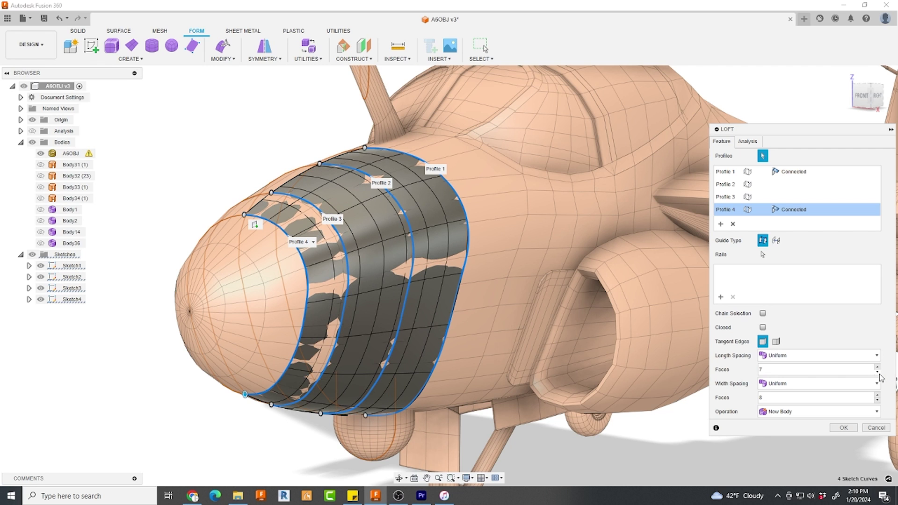
left_click(877, 373)
left_click(877, 372)
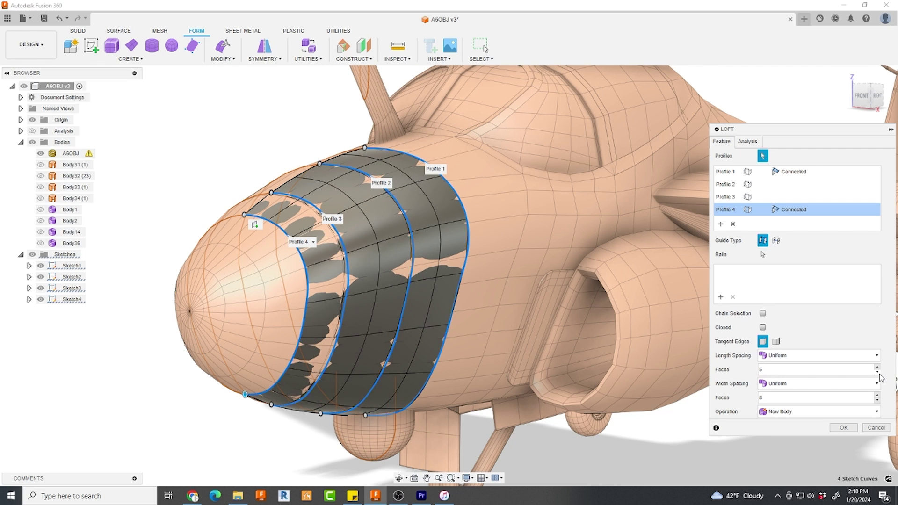
left_click(878, 372)
left_click(878, 373)
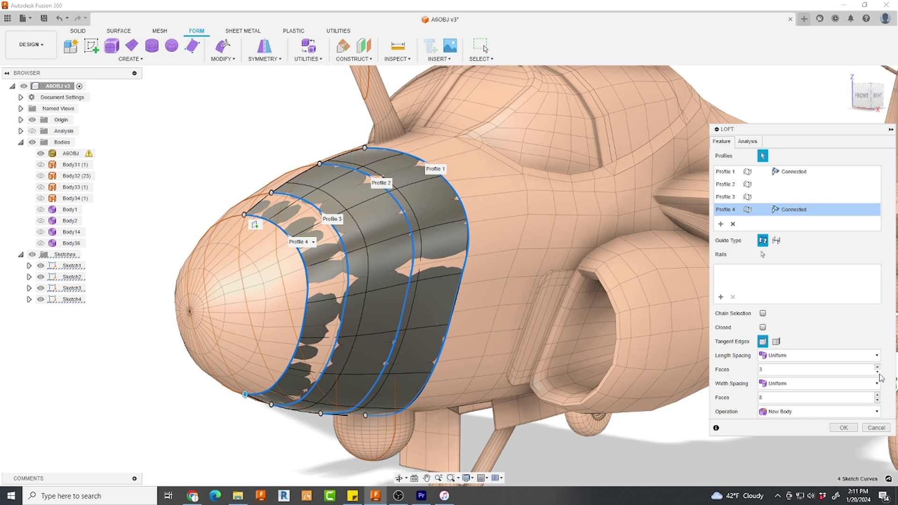
left_click(877, 373)
left_click(877, 372)
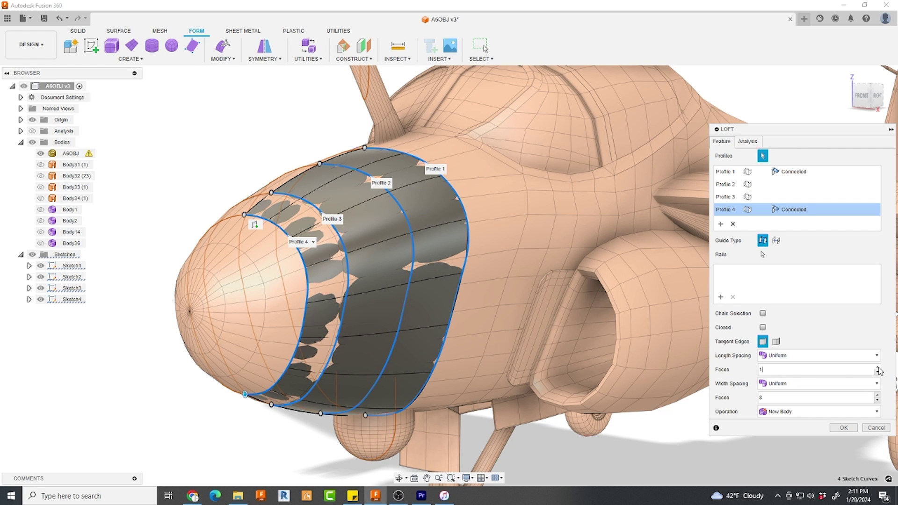
left_click(877, 367)
left_click(878, 367)
left_click(878, 367)
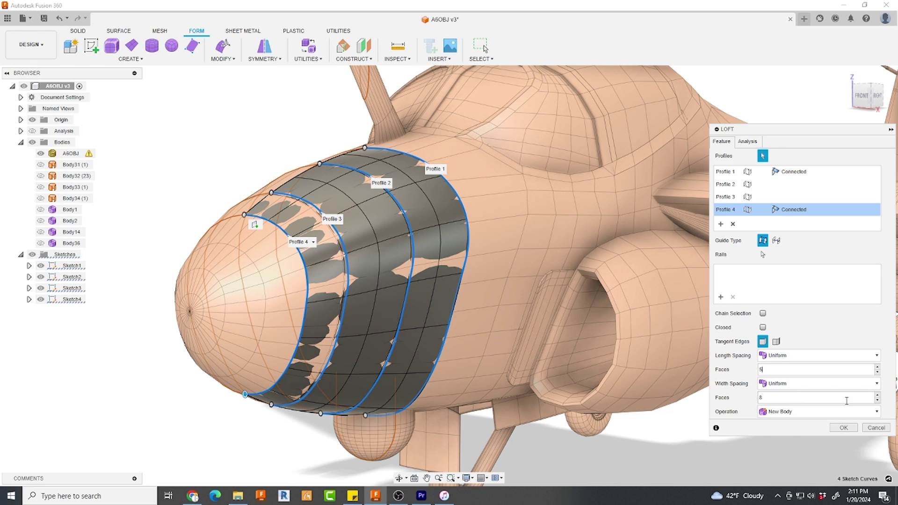
- Try the loft with 5 and with 7 uniformly spaced width faces, comparing the preview against the mesh
left_click(877, 400)
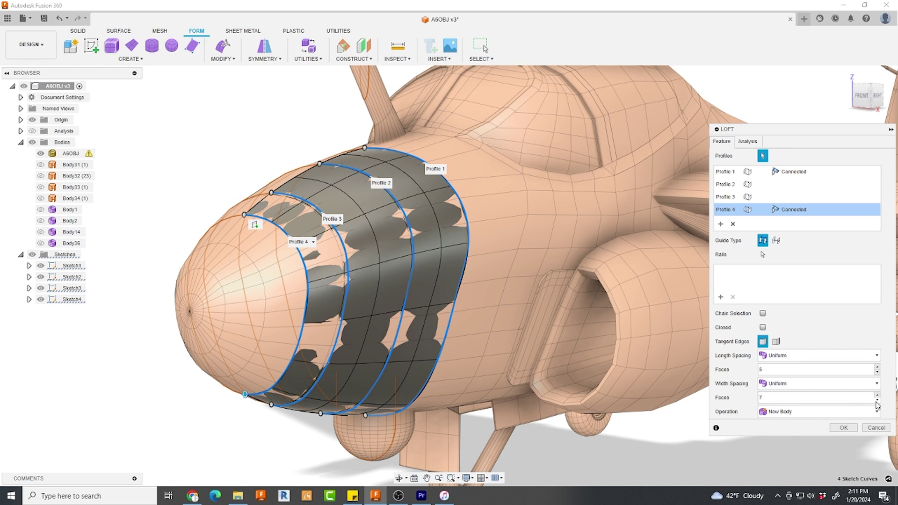
left_click(876, 400)
left_click(877, 401)
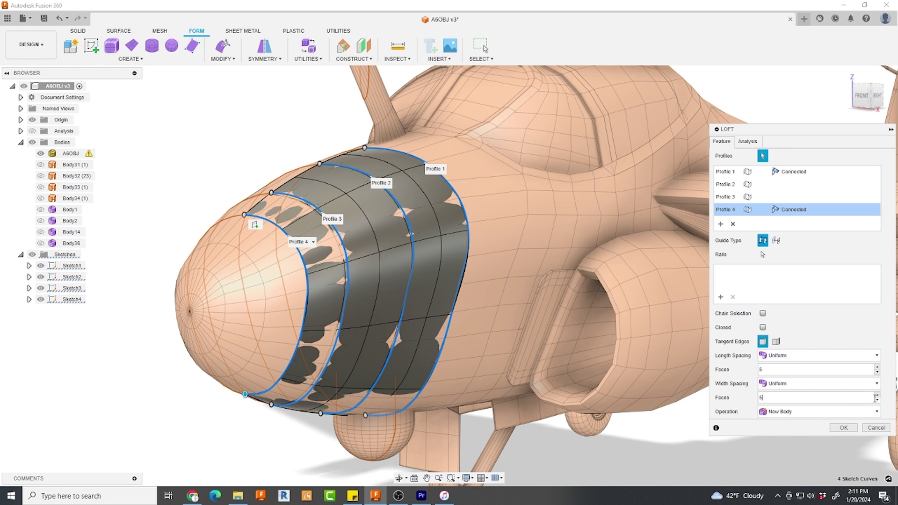
middle_click_drag(407, 255, 448, 236, "shift")
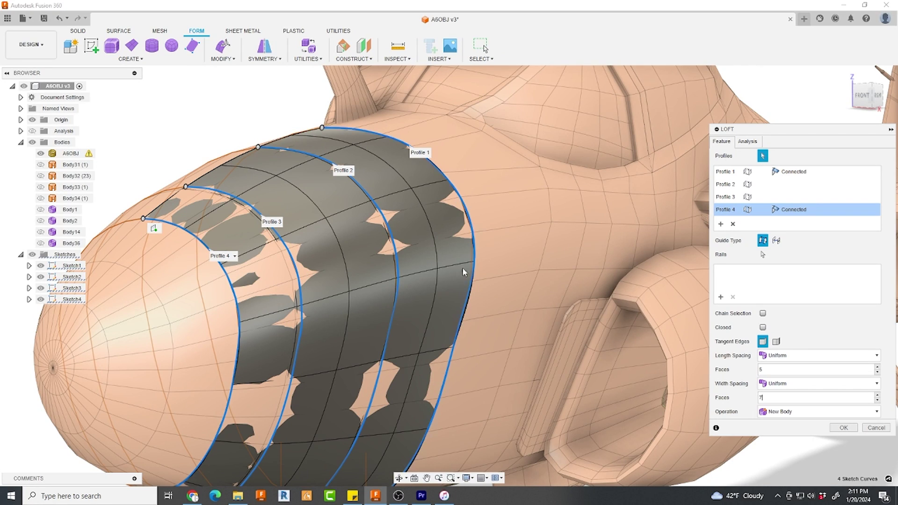
middle_click_drag(463, 272, 430, 274, "shift")
left_click_drag(430, 273, 465, 274, "shift")
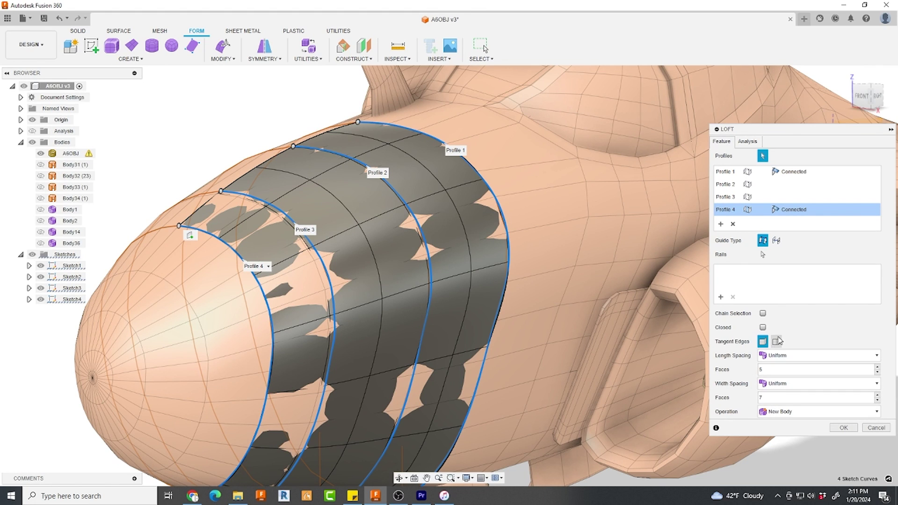
- Set the loft's width spacing to Curvature, check the fit against the mesh, and create the loft as a new body
left_click(877, 383)
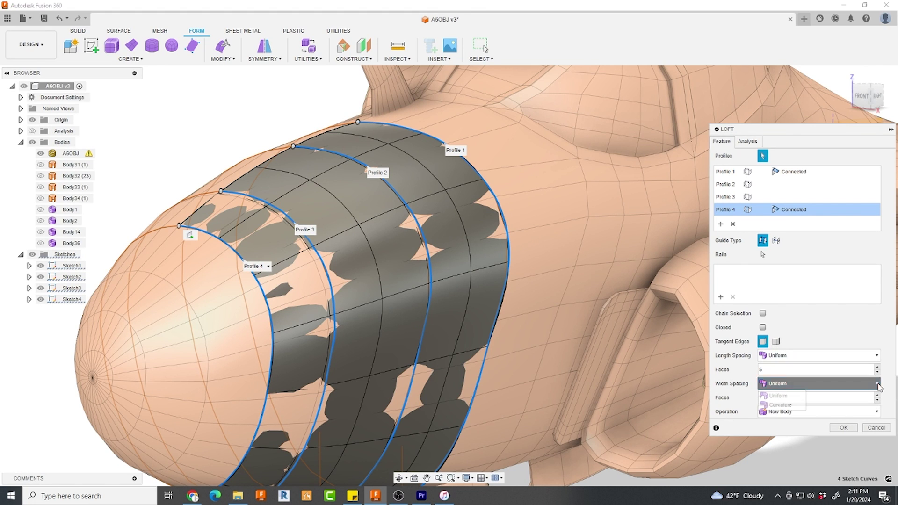
left_click(780, 404)
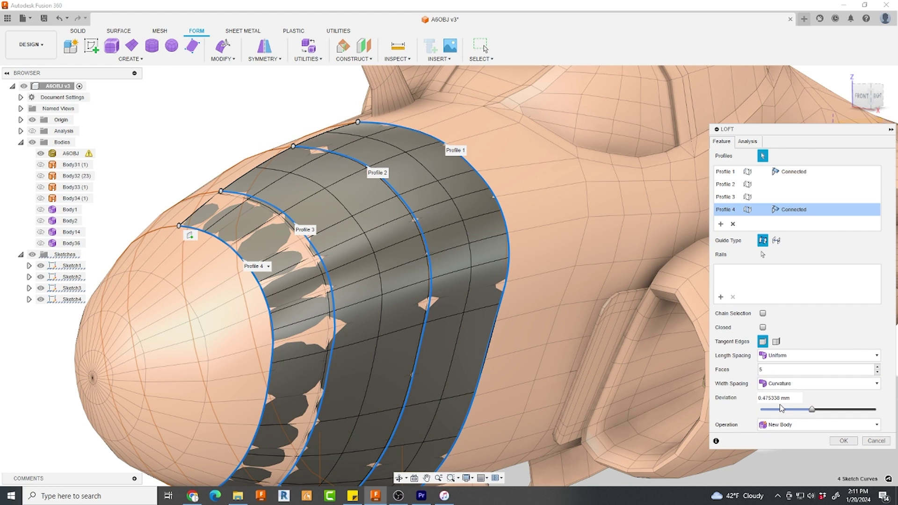
middle_click_drag(402, 269, 423, 241, "shift")
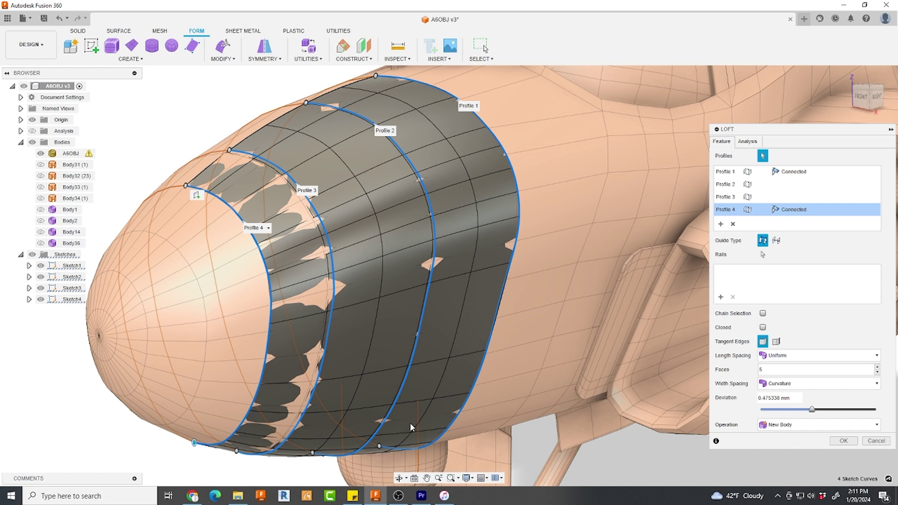
middle_click_drag(452, 304, 433, 297, "shift")
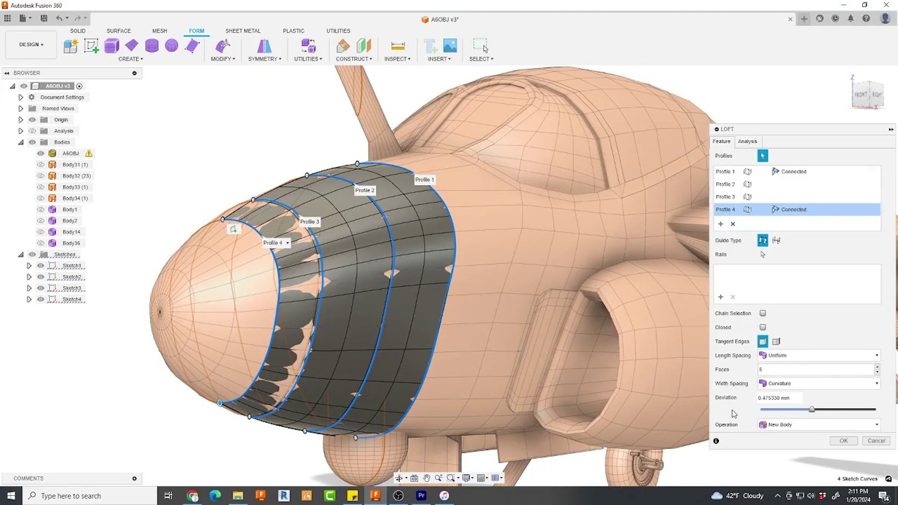
left_click(843, 440)
- Mirror-duplicate the lofted half-nose body across the aircraft's lengthwise central origin plane, with Weld enabled and a 0.01 mm weld tolerance
mouse_move(248, 168)
middle_mouse_down("shift")
mouse_move(269, 190)
mouse_move(234, 173)
mouse_move(254, 187)
middle_mouse_up("shift")
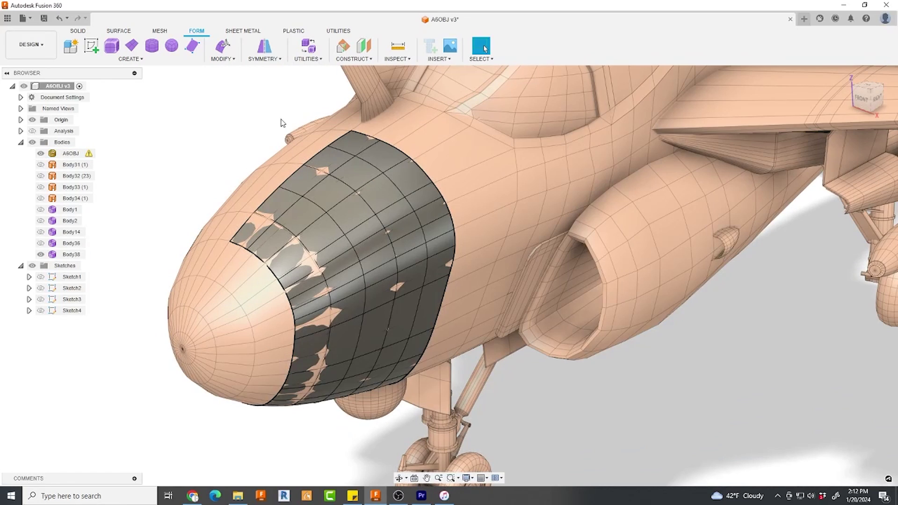
left_click(280, 60)
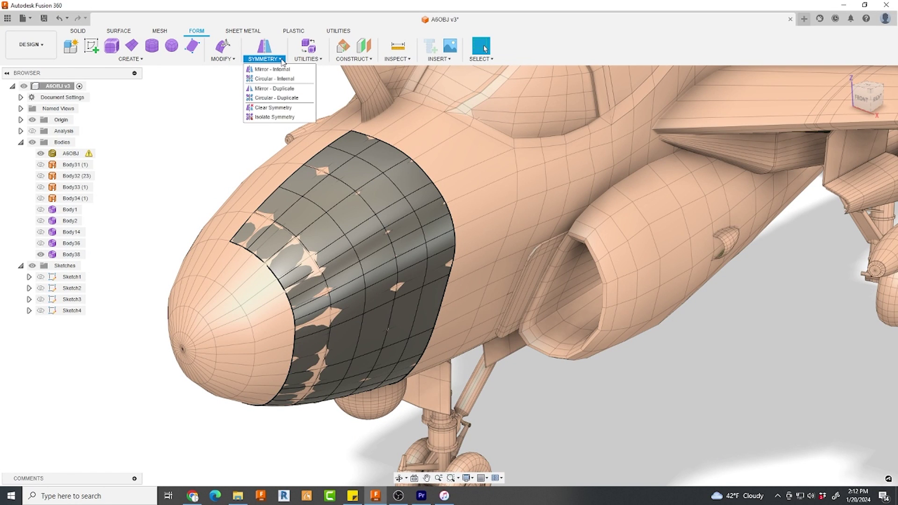
left_click(276, 88)
left_click(327, 214)
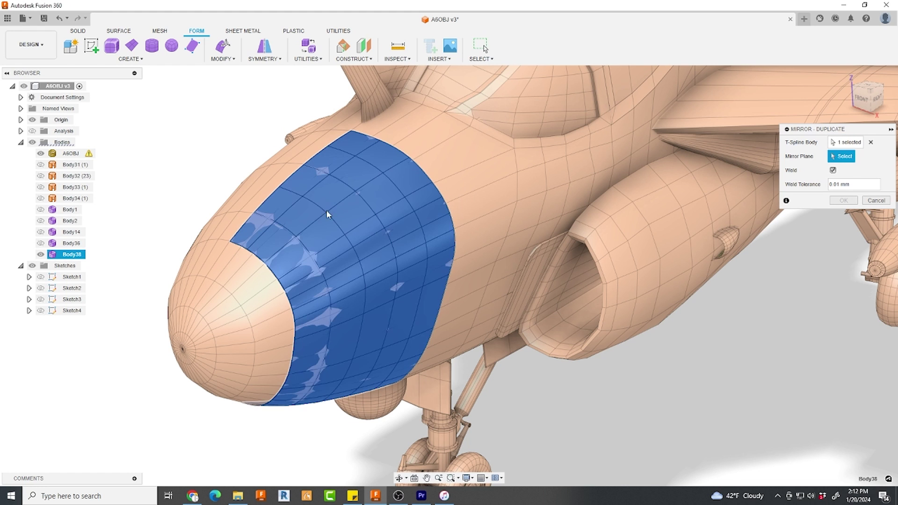
scroll(314, 227, "down", 5)
scroll(269, 311, "up", 2)
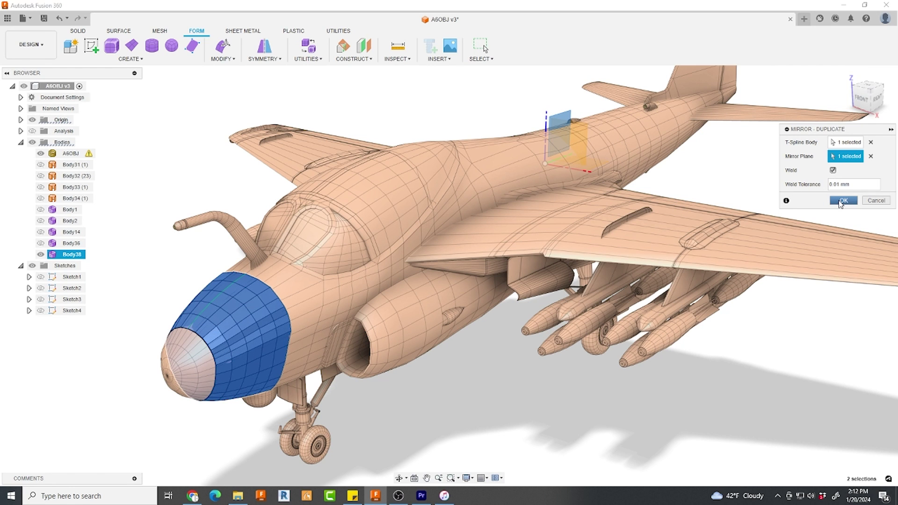
left_click(841, 202)
- Merge the two facing five-edge chains along the open seam on the underside of the mirrored nose body
scroll(191, 326, "up", 3)
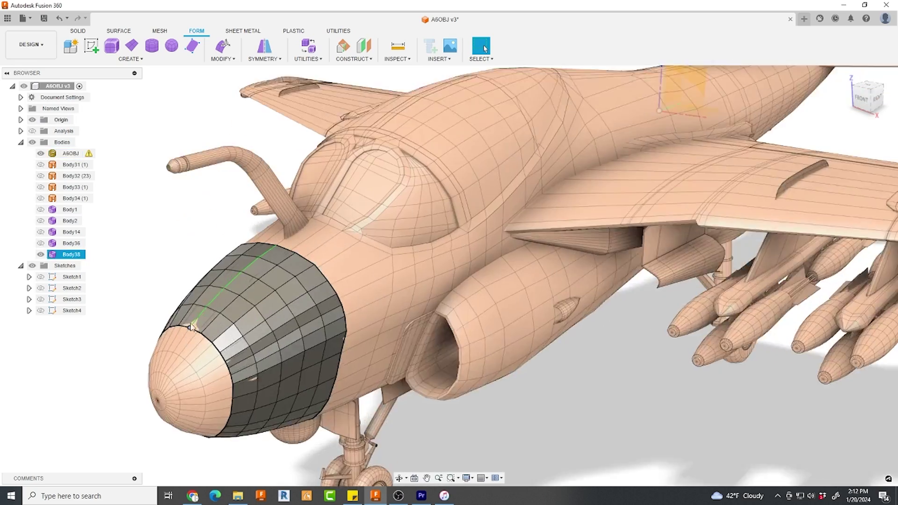
scroll(192, 326, "up", 2)
scroll(245, 344, "down", 4)
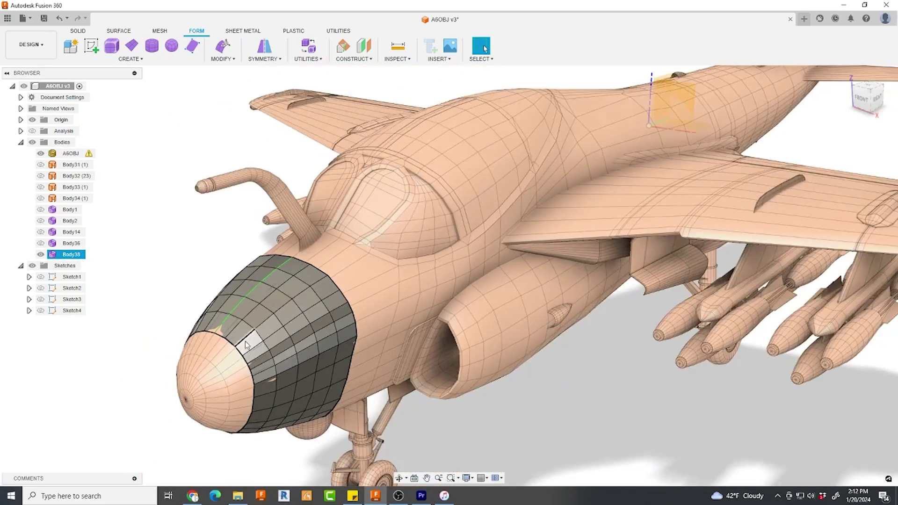
middle_click_drag(247, 345, 268, 301, "shift")
middle_click_drag(225, 367, 226, 365)
scroll(305, 210, "up", 5)
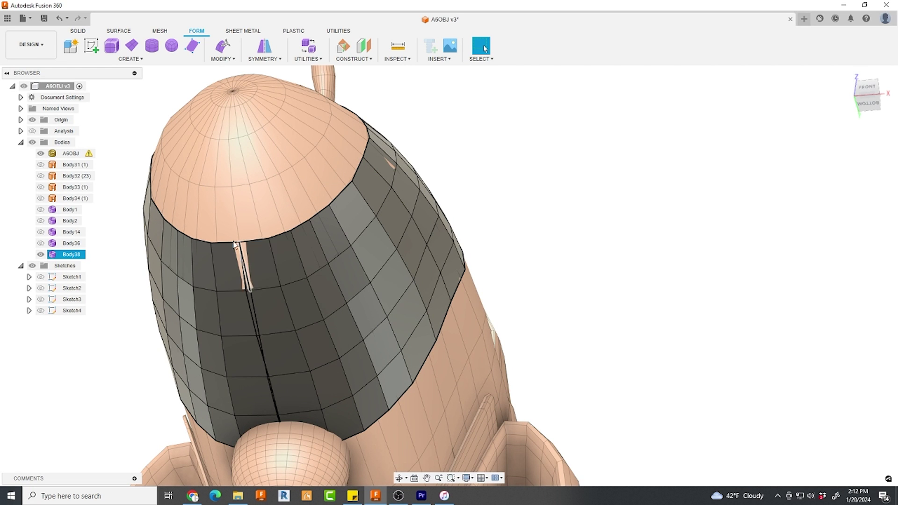
left_click(230, 60)
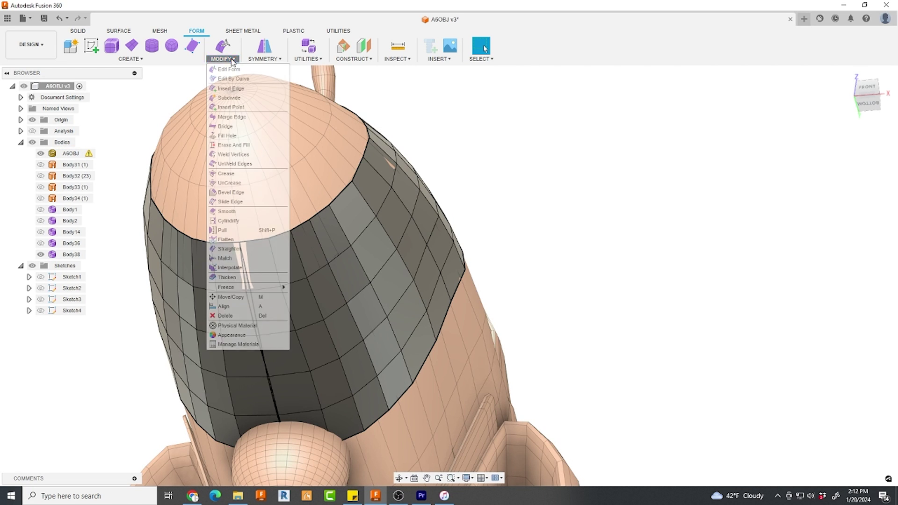
left_click(231, 117)
scroll(236, 290, "up", 4)
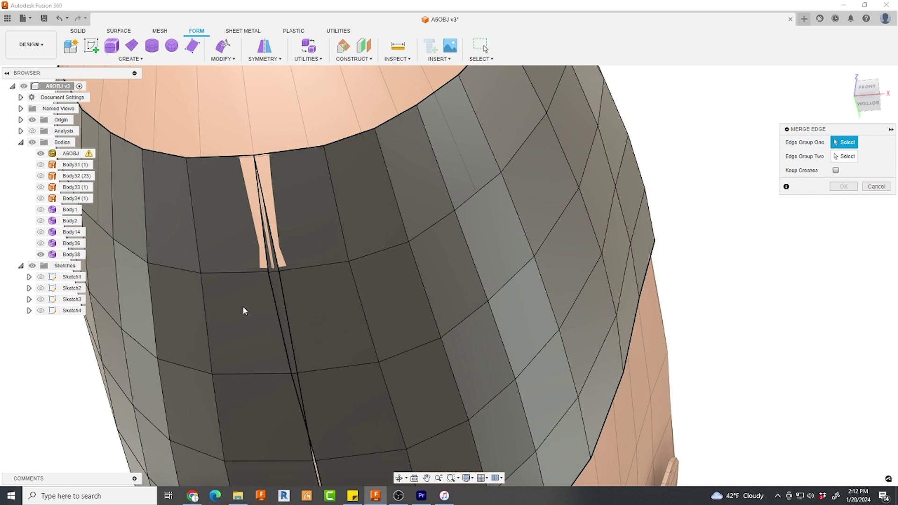
double_click(281, 296)
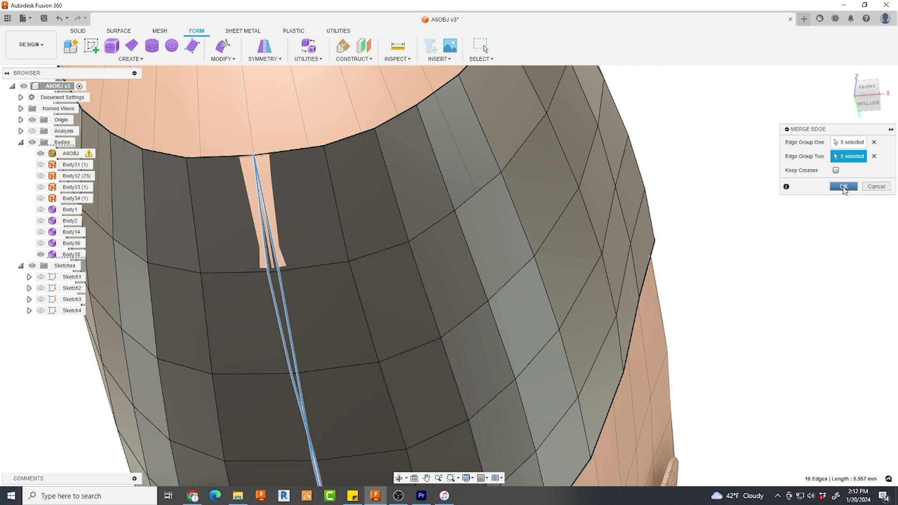
left_click(843, 187)
scroll(322, 266, "down", 6)
middle_click_drag(325, 264, 285, 323, "shift")
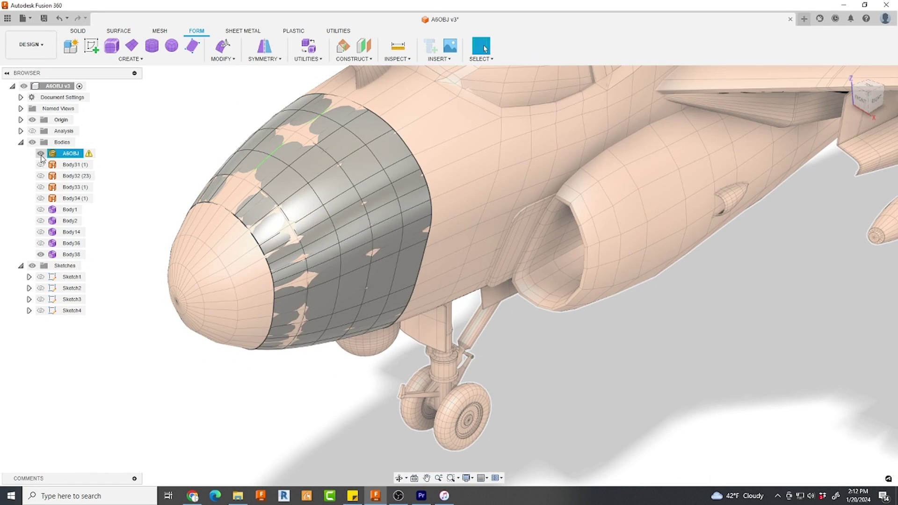
- Hide the A6OBJ mesh and set the visual style to Shaded to inspect the merged nose body's surface without edges
left_click(41, 154)
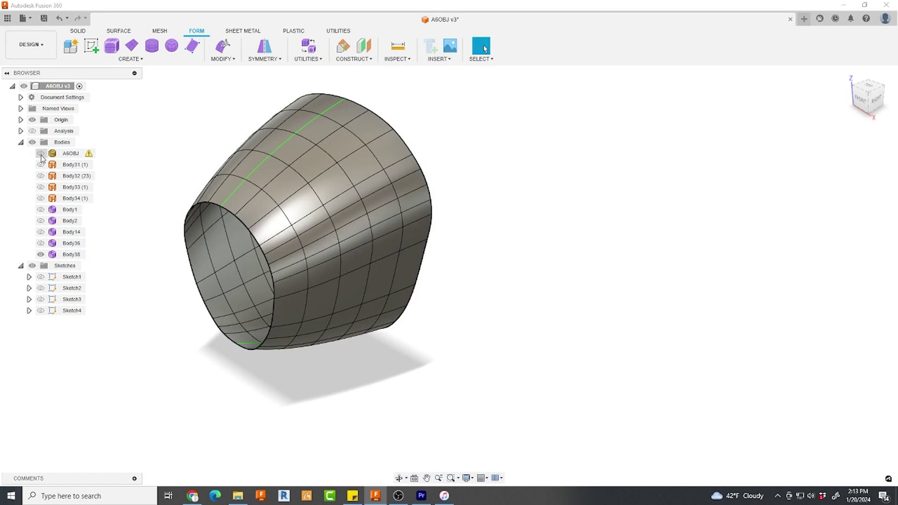
middle_click_drag(181, 177, 203, 209, "shift")
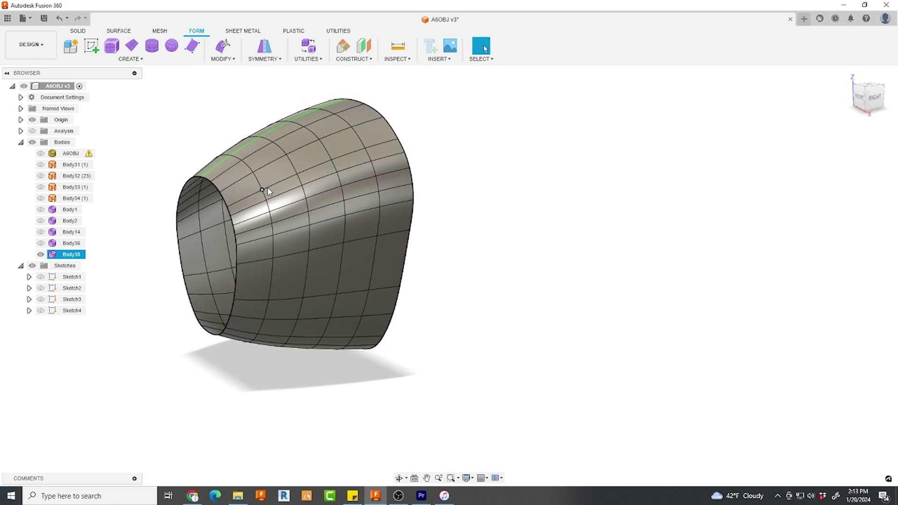
scroll(267, 188, "up", 3)
middle_click_drag(267, 188, 277, 215)
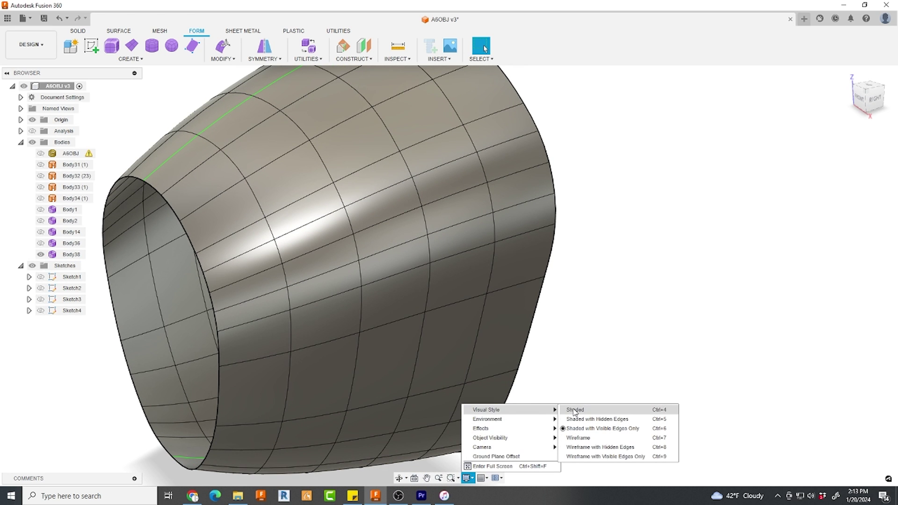
left_click(575, 411)
scroll(587, 324, "down", 2)
middle_click_drag(588, 319, 587, 359)
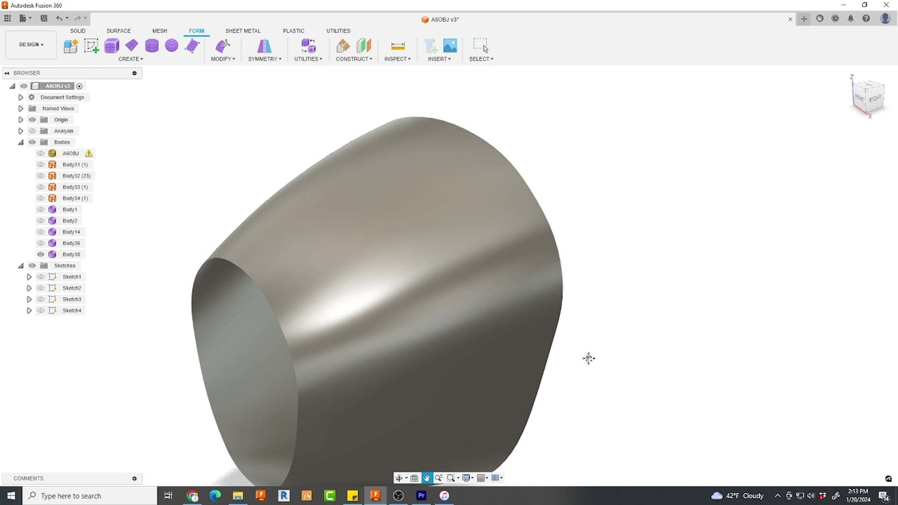
mouse_move(508, 332)
middle_mouse_down("shift")
mouse_move(492, 332)
mouse_move(497, 309)
mouse_move(508, 306)
mouse_move(519, 358)
mouse_move(549, 363)
mouse_move(597, 316)
mouse_move(601, 296)
mouse_move(575, 326)
mouse_move(504, 328)
middle_mouse_up("shift")
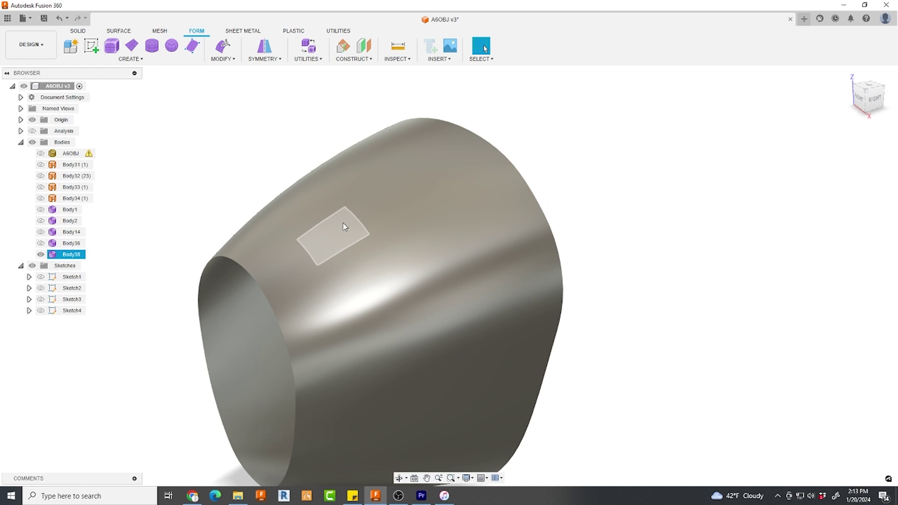
- Pull one face on the upper side of the nose body upward about 0.57 mm with Edit Form
middle_click_drag(346, 228, 364, 235, "shift")
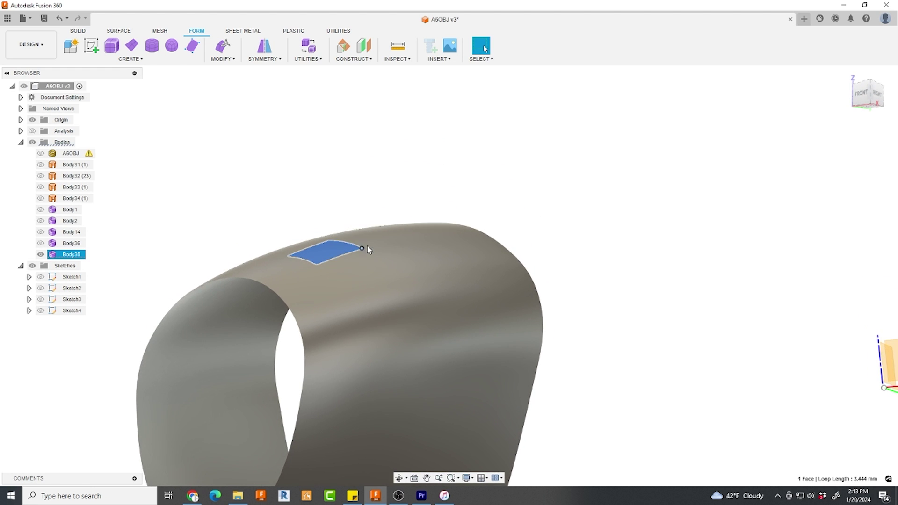
left_click(230, 50)
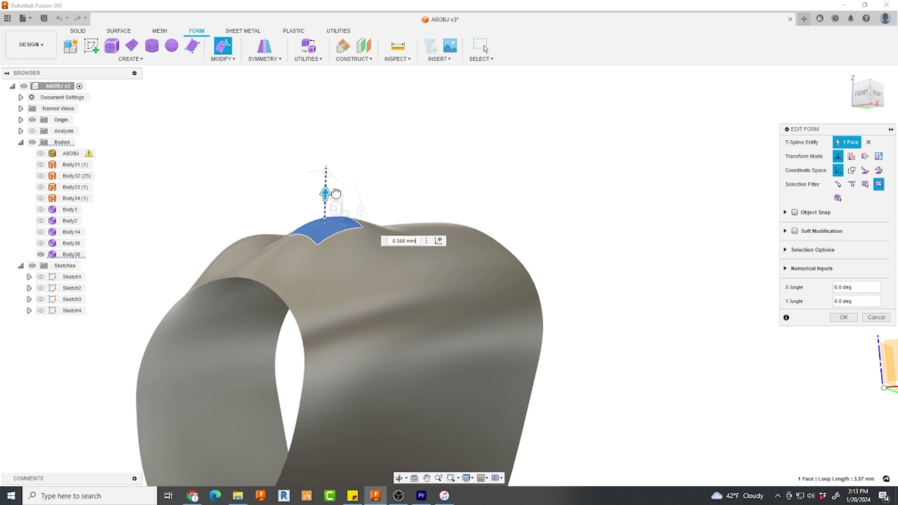
middle_click_drag(340, 187, 344, 187, "shift")
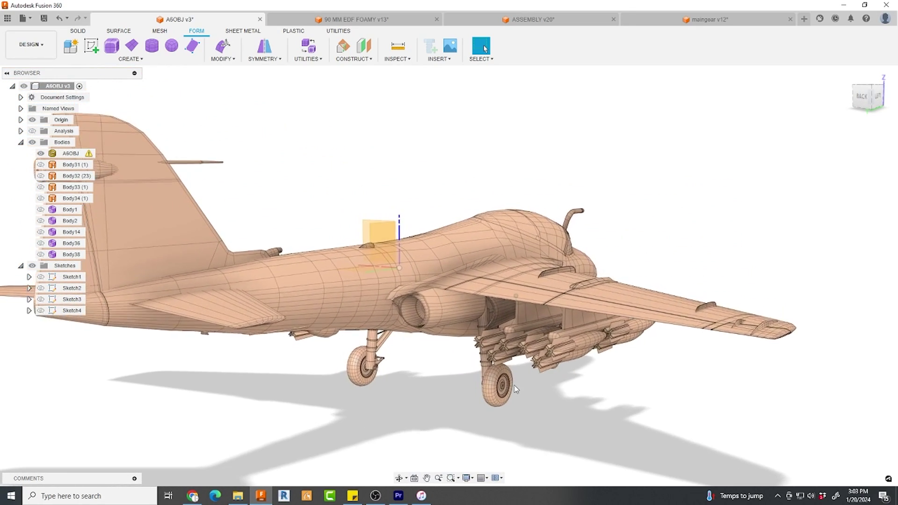
- Examine the complete A-6 mesh, the airliner in the ASSEMBLY document and the retract mechanism in the maingear document
left_click(564, 264)
left_click(486, 174)
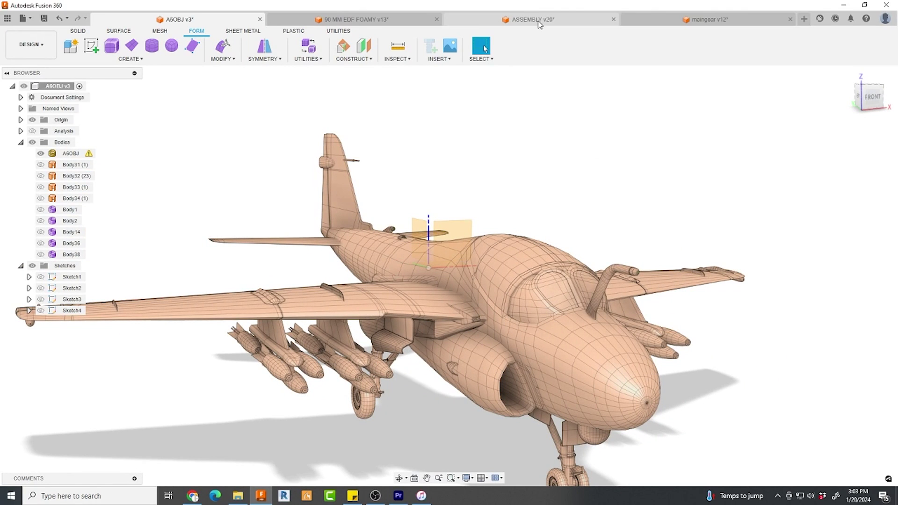
left_click(471, 21)
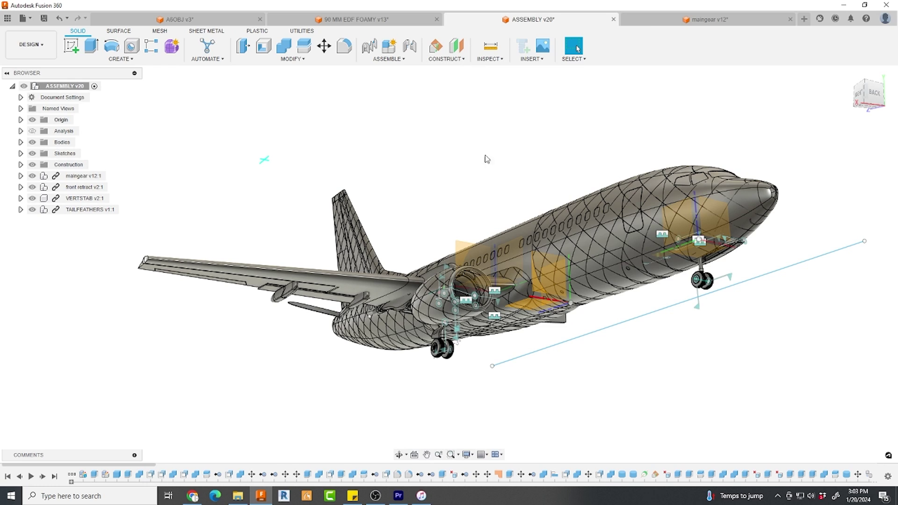
middle_click_drag(556, 164, 548, 175, "shift")
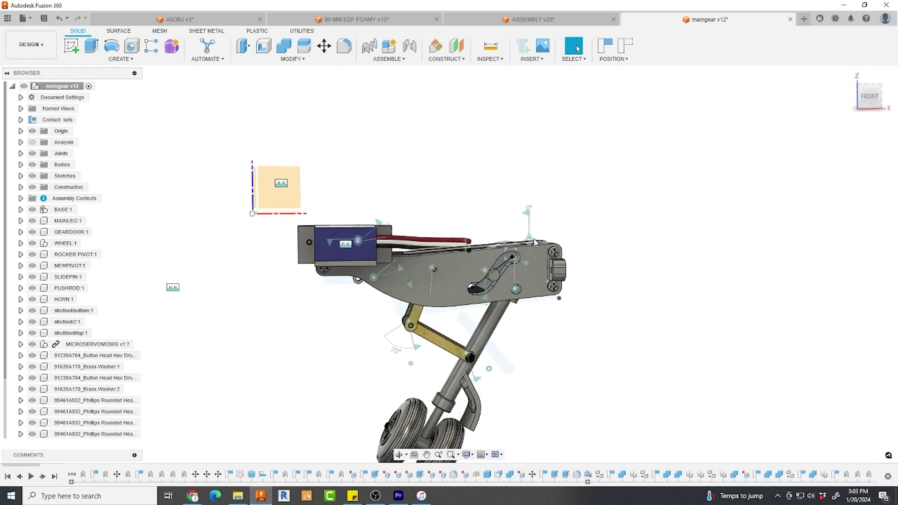
middle_click_drag(524, 262, 510, 275, "shift")
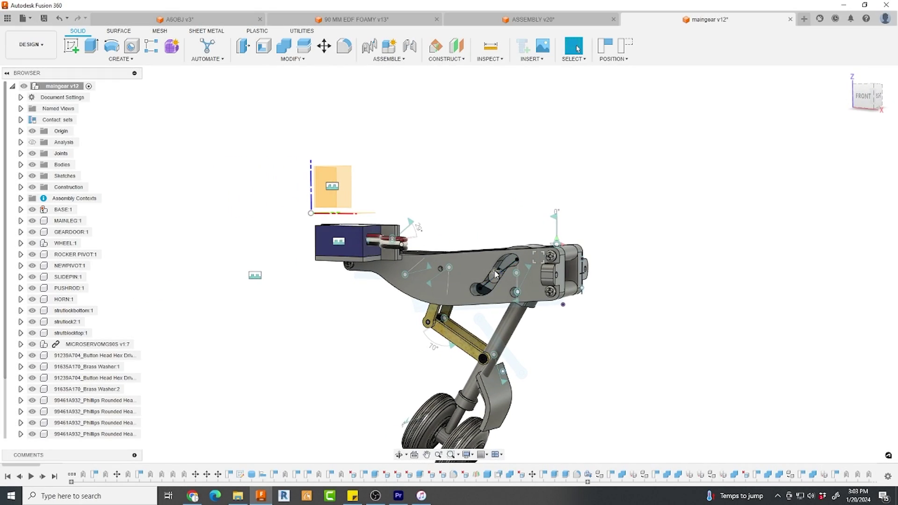